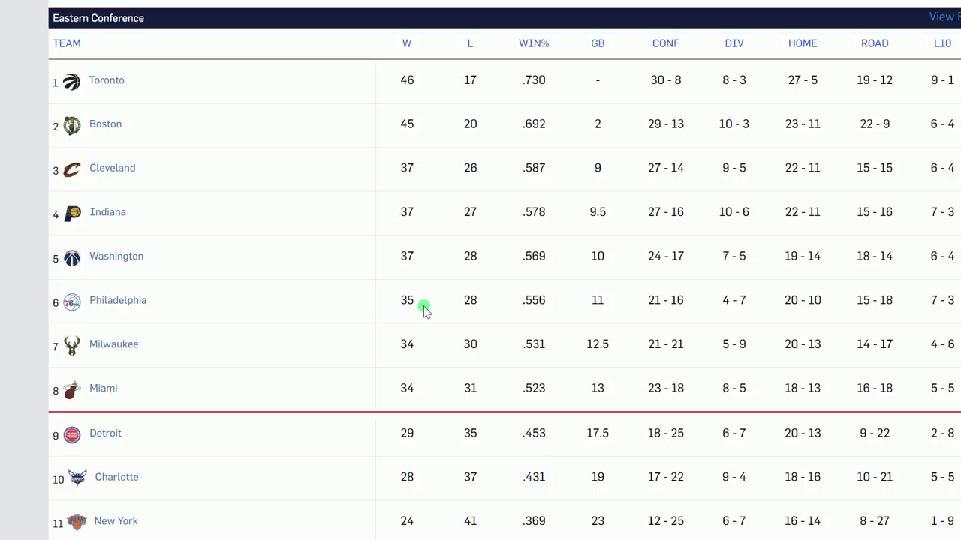
Review the NBA Eastern and Western Conference standings, from the playoff teams down to the lowest-ranked ones
scroll(440, 361, "down", 1)
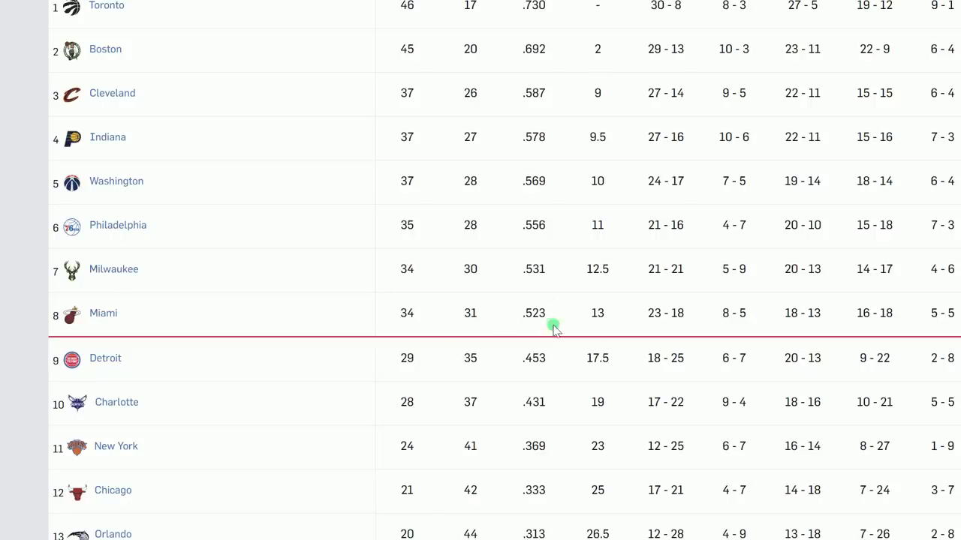
scroll(309, 312, "down", 5)
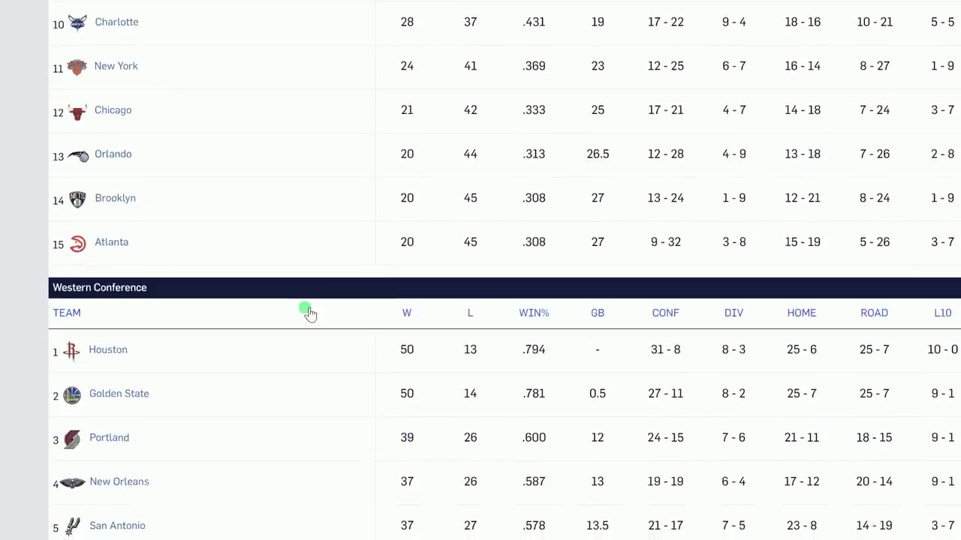
scroll(309, 312, "down", 12)
scroll(310, 312, "up", 5)
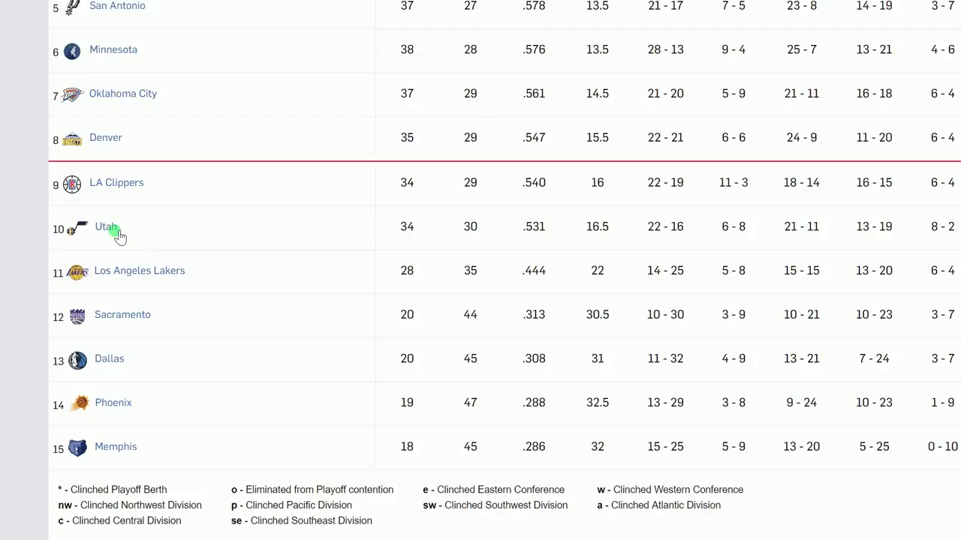
scroll(320, 317, "up", 4)
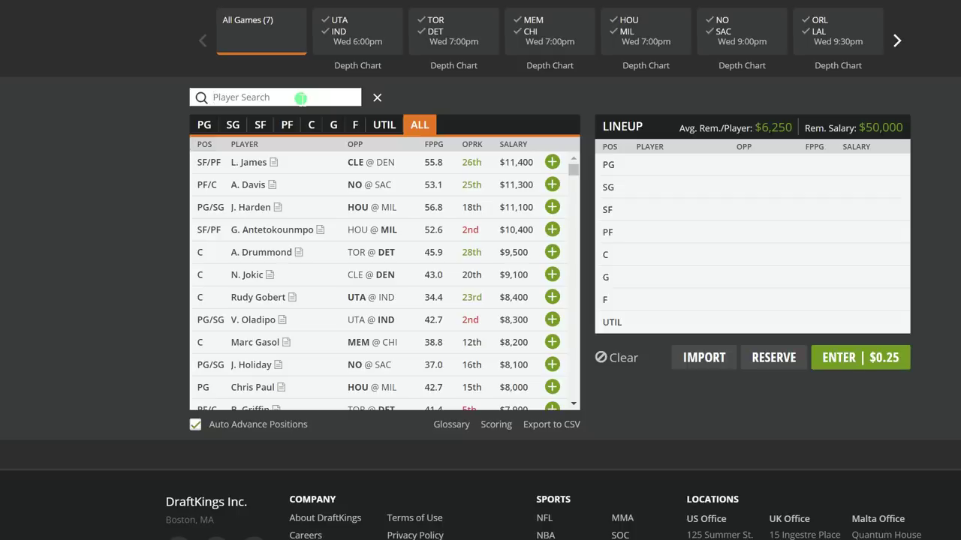
Search the DraftKings player pool for "Vuc" and open Nikola Vucevic's player details
left_click(301, 98)
left_click(218, 97)
left_click(289, 270)
type("Vuvc")
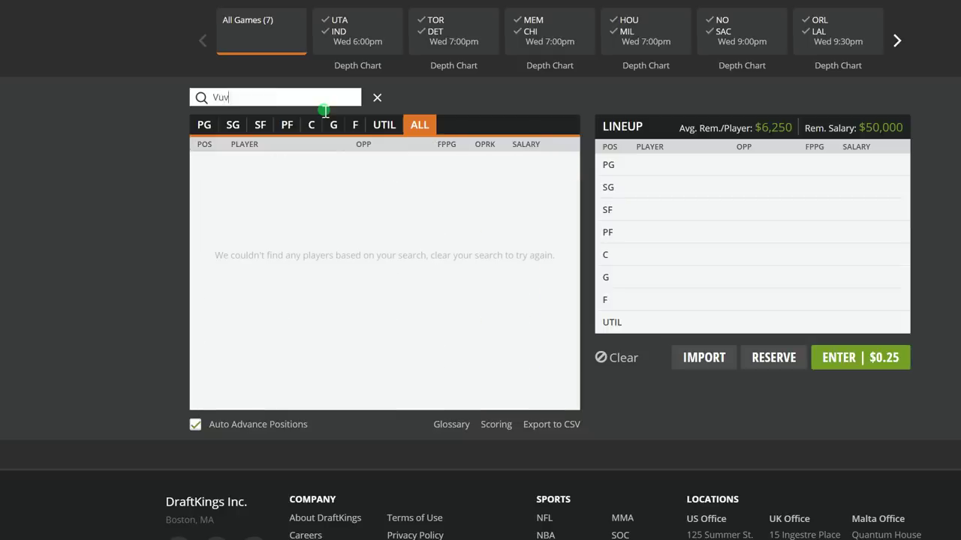
key("BackSpace")
key("BackSpace")
type("c")
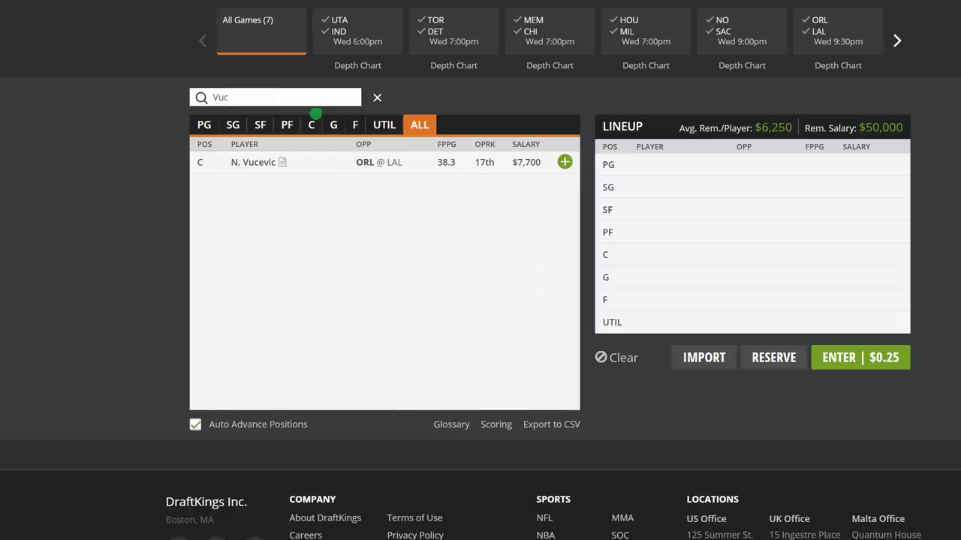
left_click(255, 162)
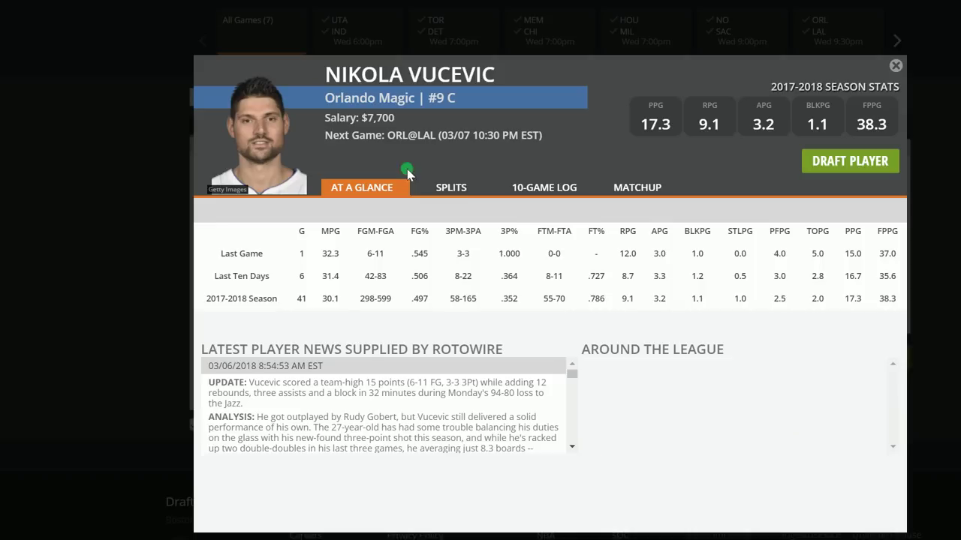
Check Nikola Vucevic's splits and 10-game log, and draft him into the lineup
left_click(453, 187)
left_click(529, 184)
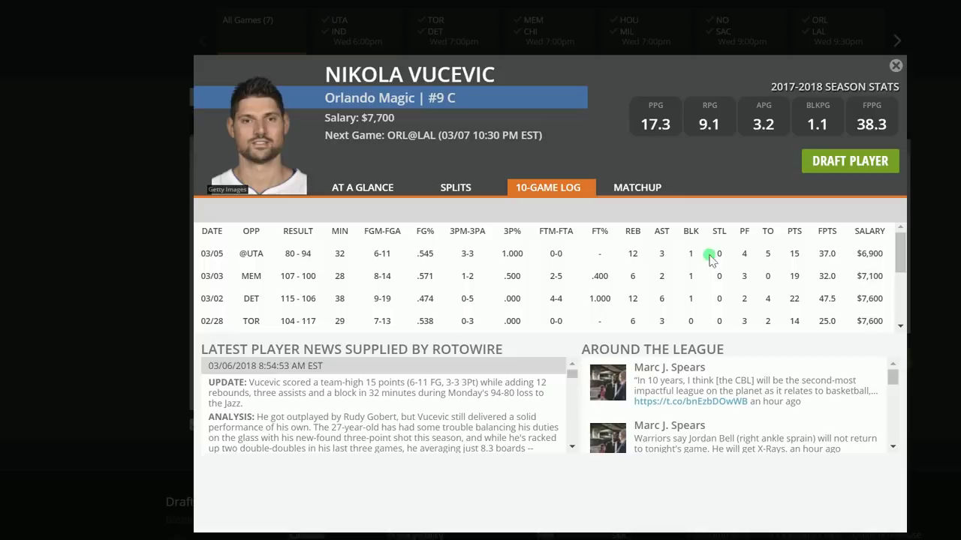
scroll(694, 282, "down", 3)
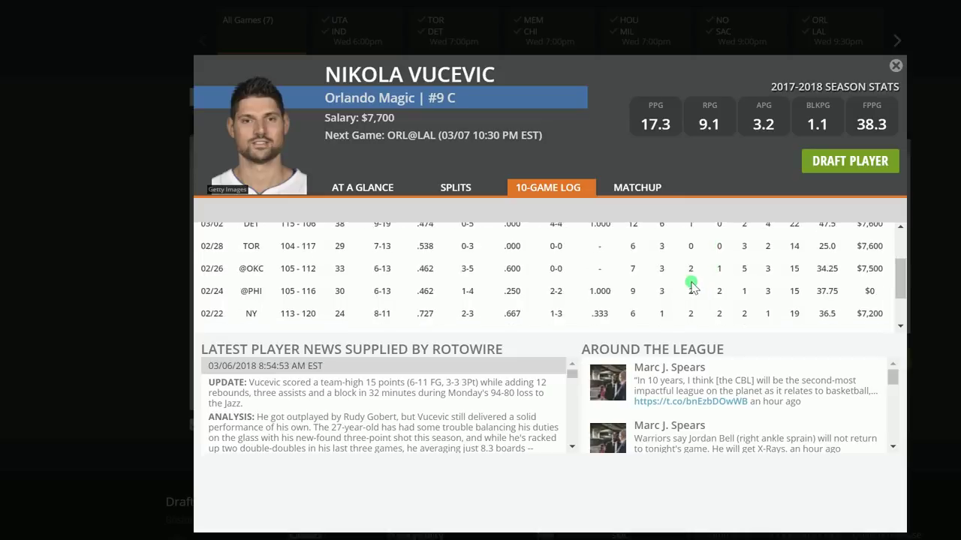
scroll(692, 285, "up", 3)
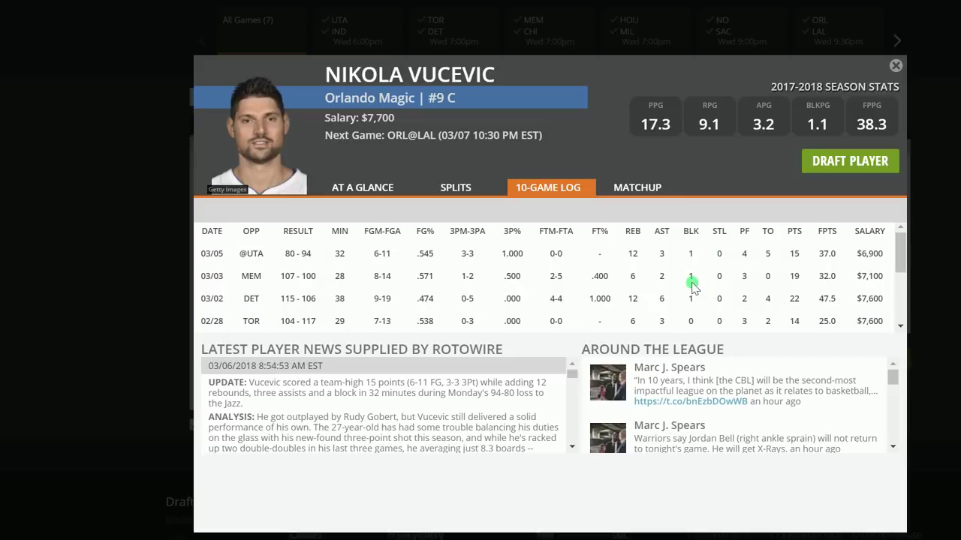
left_click(837, 164)
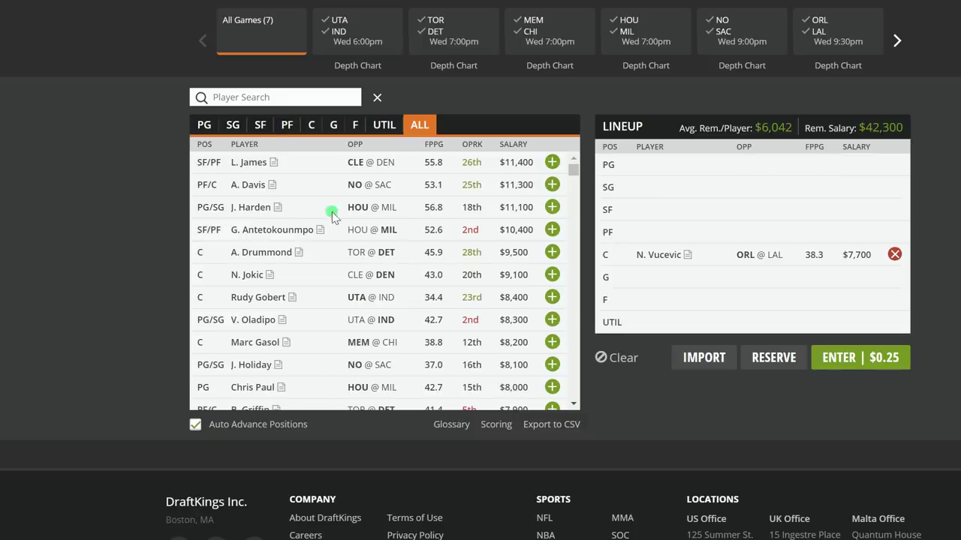
Search the player pool for "thomas" and open Isaiah Thomas's player details
left_click(247, 100)
type("thrd")
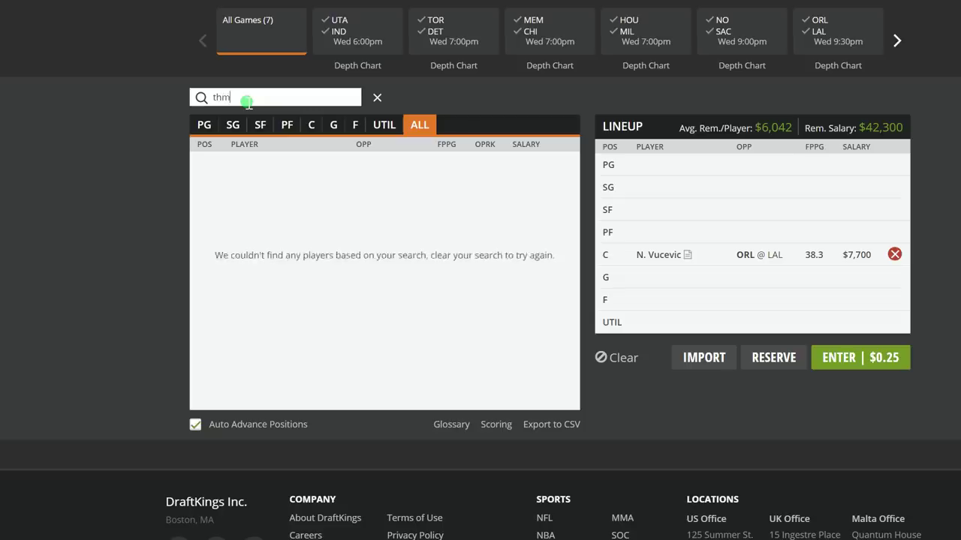
key("BackSpace")
key("BackSpace")
type("omas")
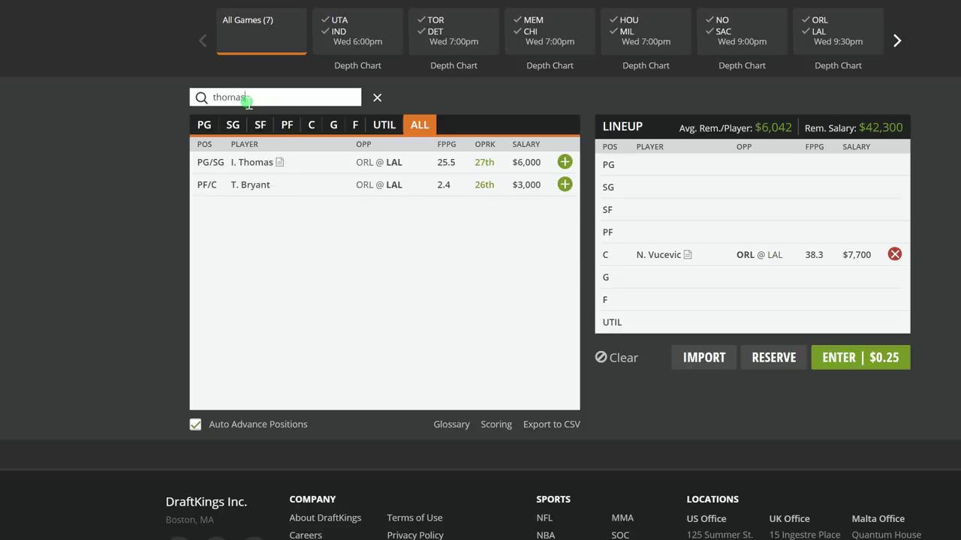
left_click(256, 163)
Compare Isaiah Thomas's 10-game log with his splits, and draft him into the lineup
left_click(539, 188)
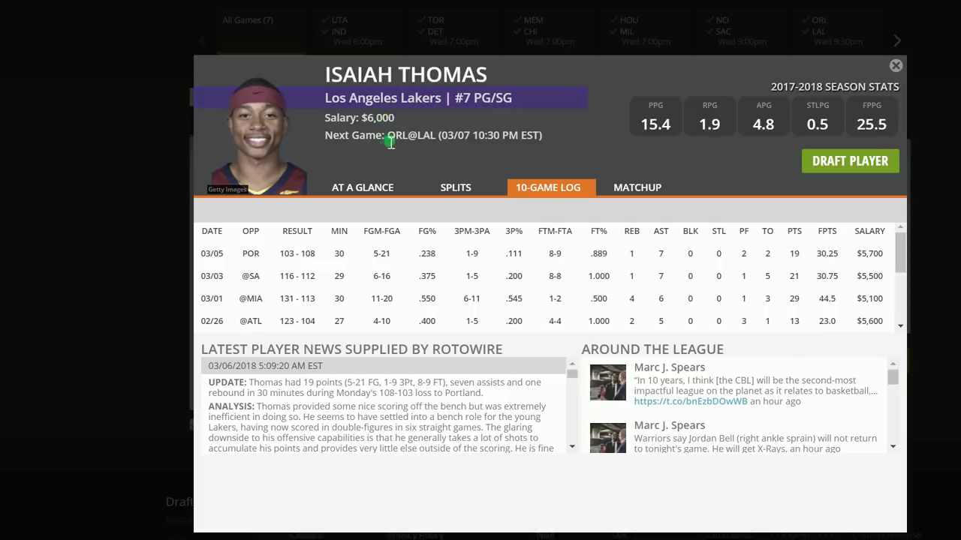
left_click(458, 187)
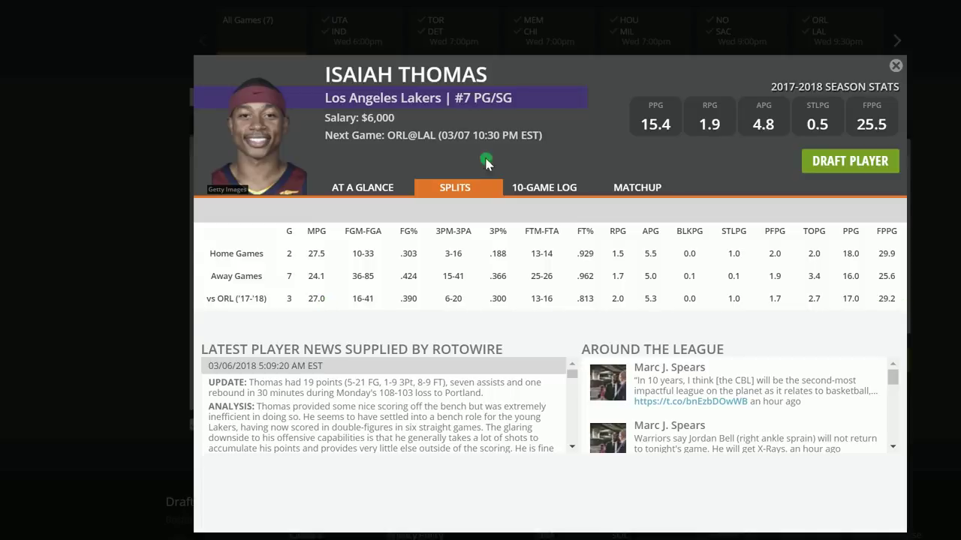
left_click(550, 193)
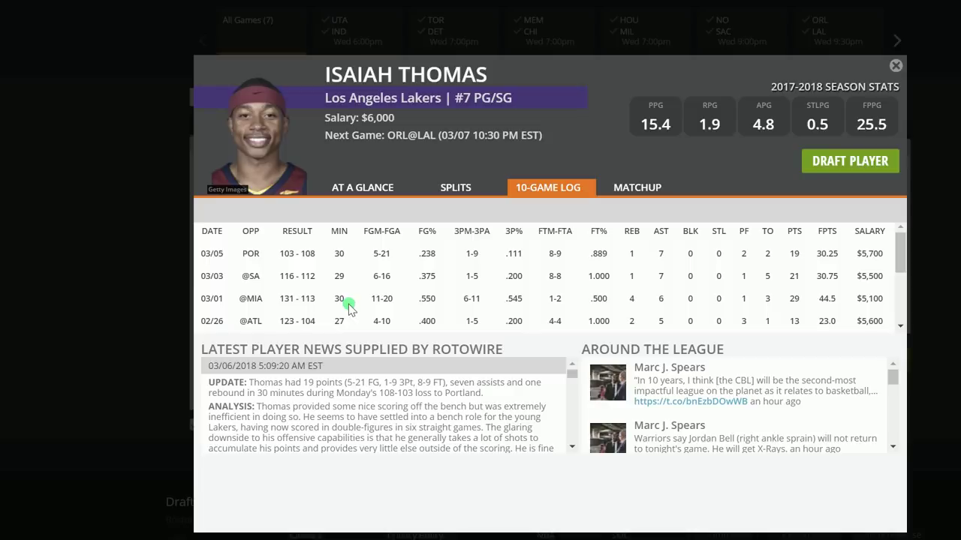
left_click(826, 166)
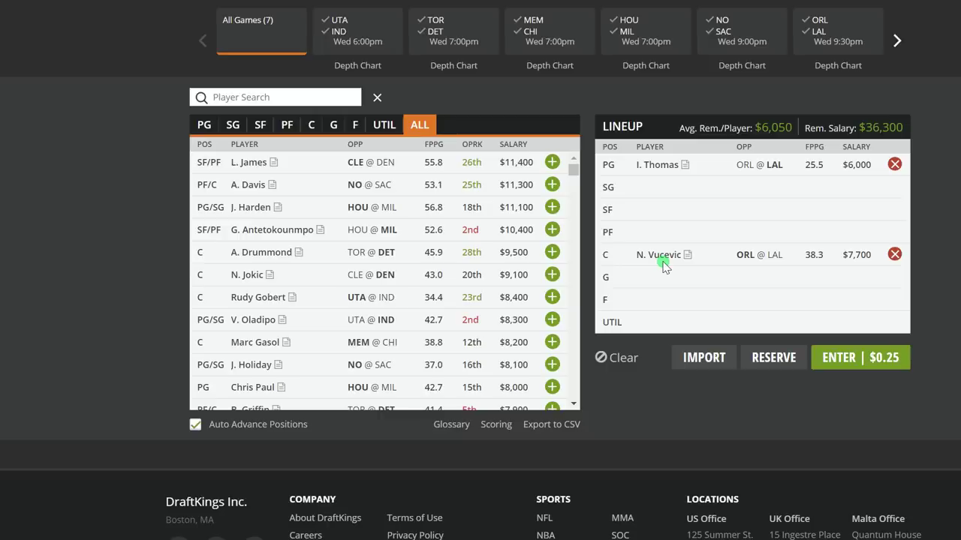
Search the player pool for "fox" and open De'Aaron Fox's player details
left_click(314, 102)
type("fox")
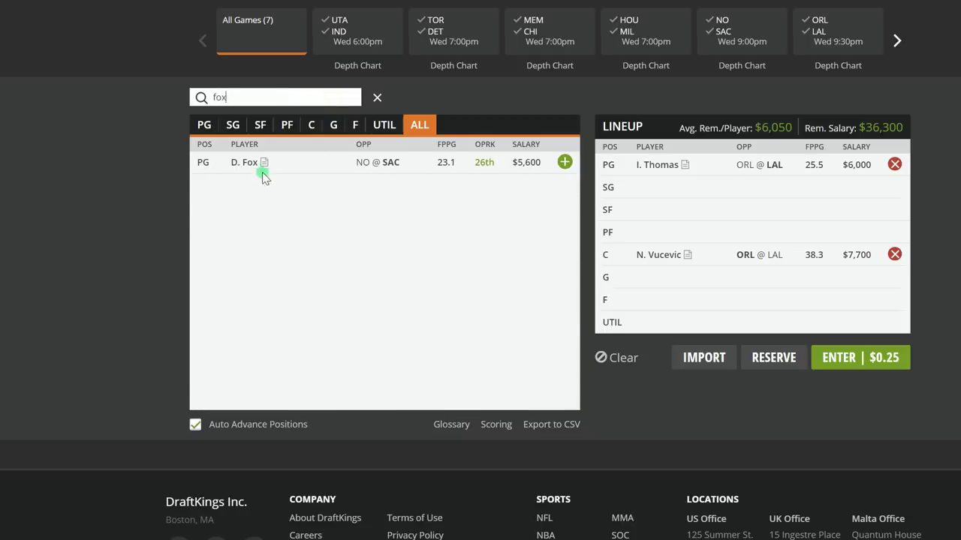
left_click(262, 172)
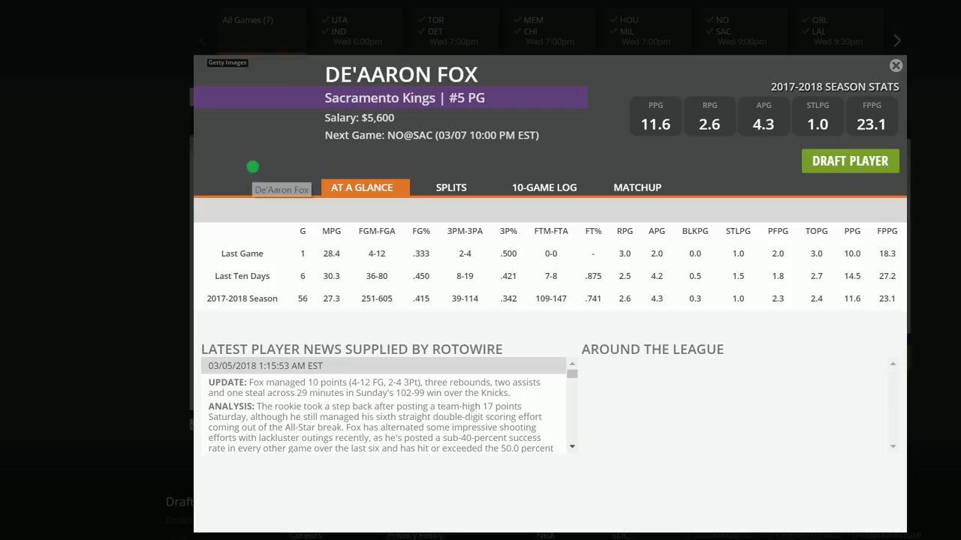
Review De'Aaron Fox's splits and full 10-game log, and draft him into the lineup
left_click(455, 194)
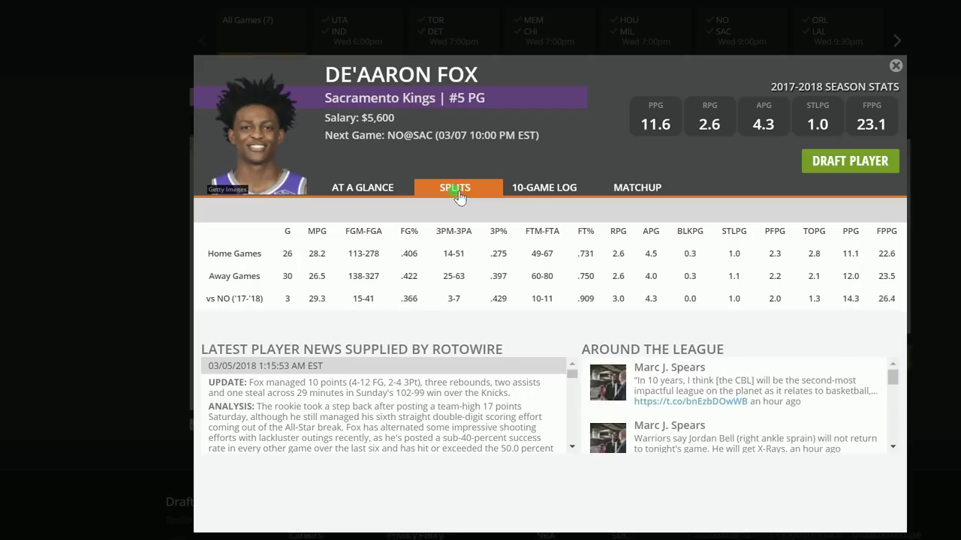
left_click(542, 192)
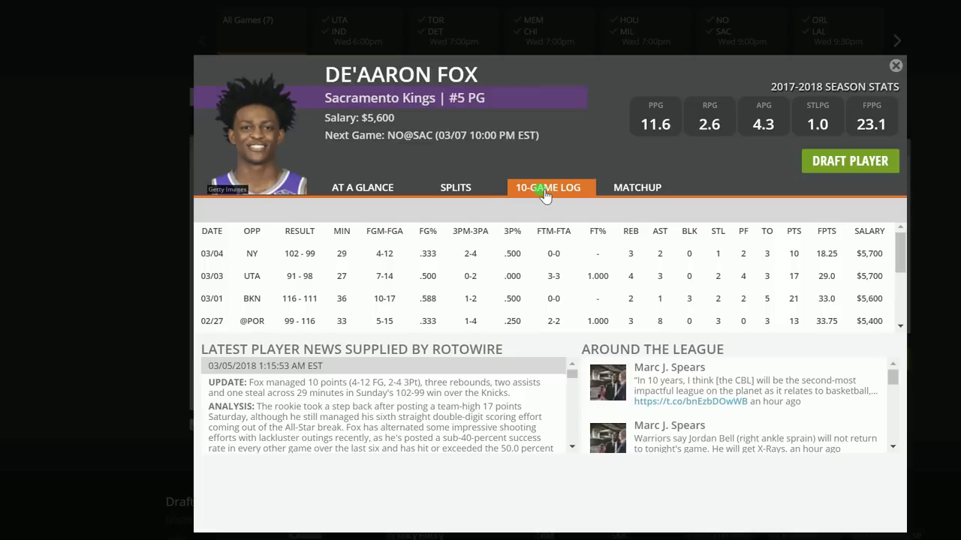
left_click(459, 191)
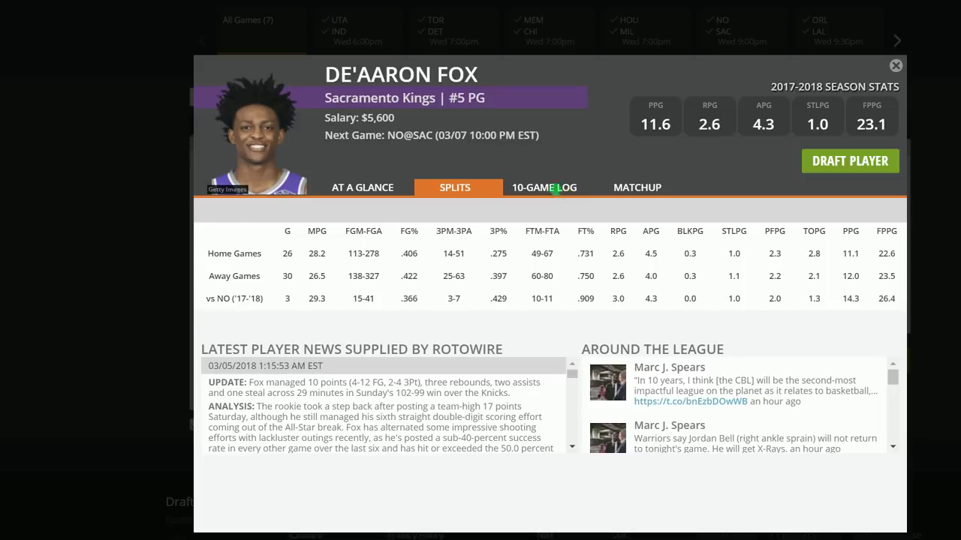
left_click(556, 191)
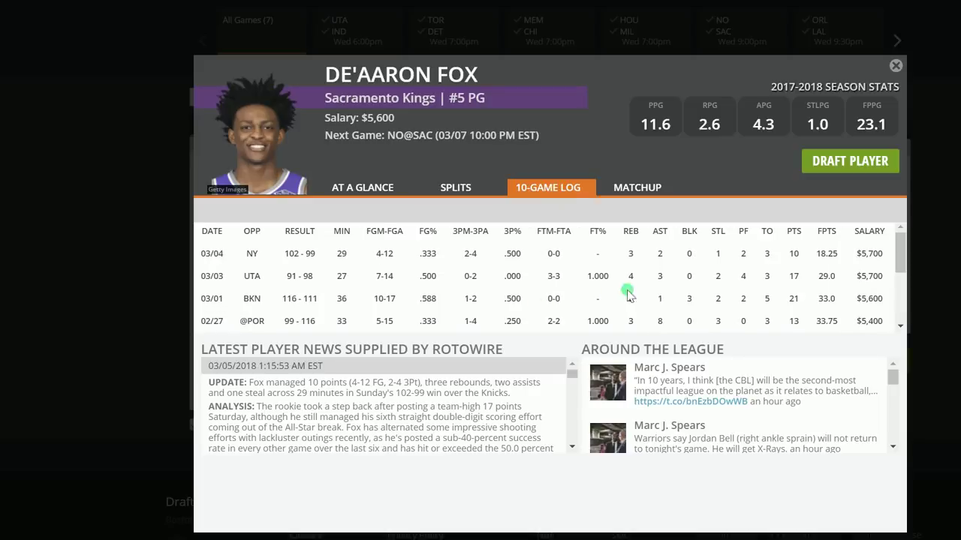
scroll(615, 296, "down", 3)
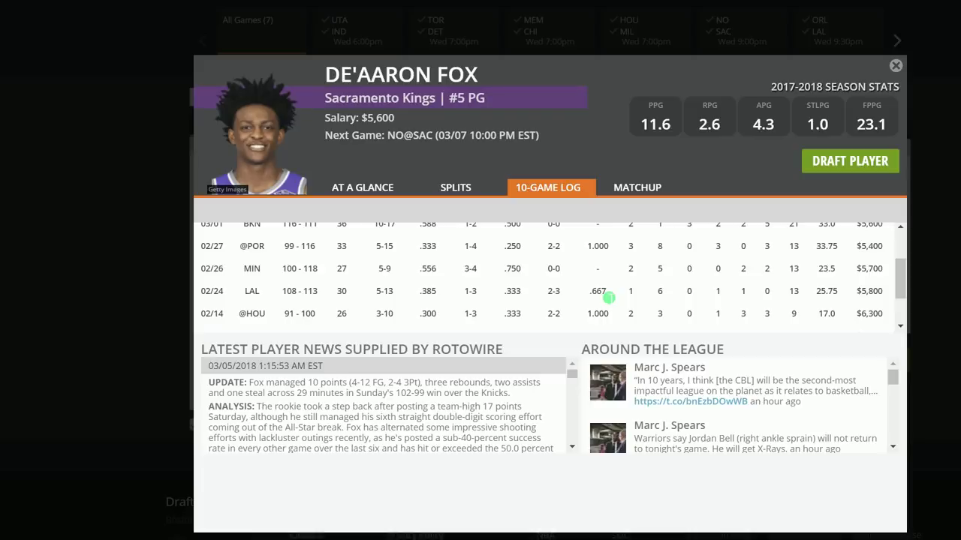
scroll(604, 297, "up", 3)
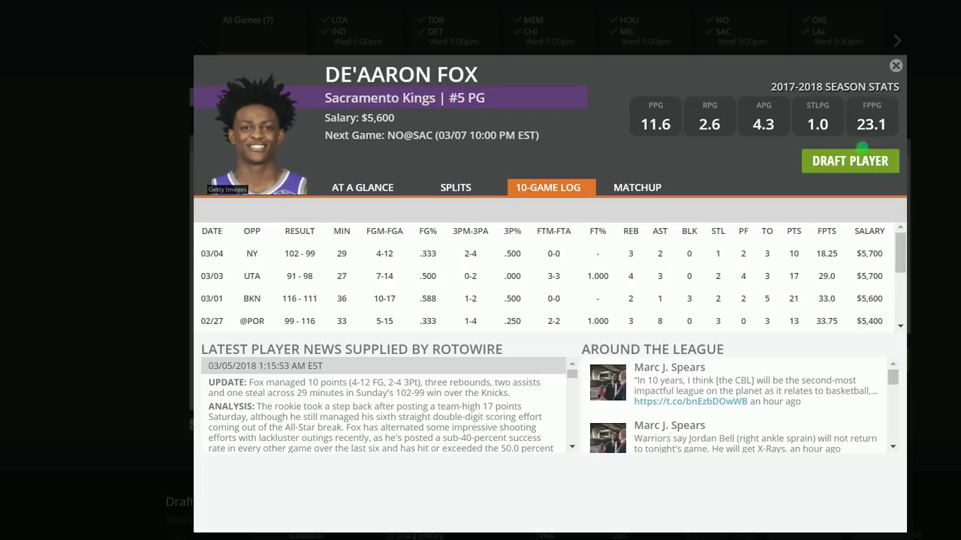
left_click(859, 161)
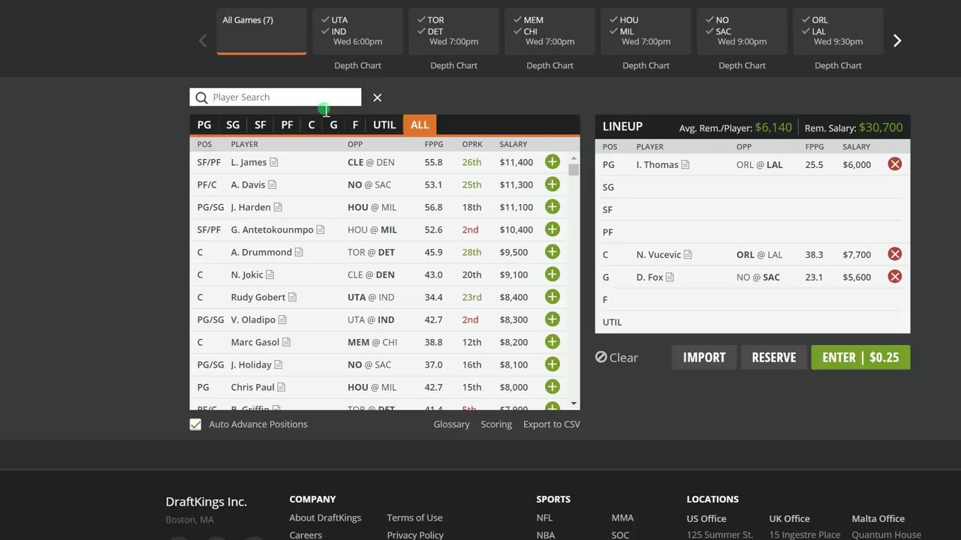
Find Larry Nance Jr. with the search "Nance", review his game log, splits and news, and draft him into the lineup
type("Nance")
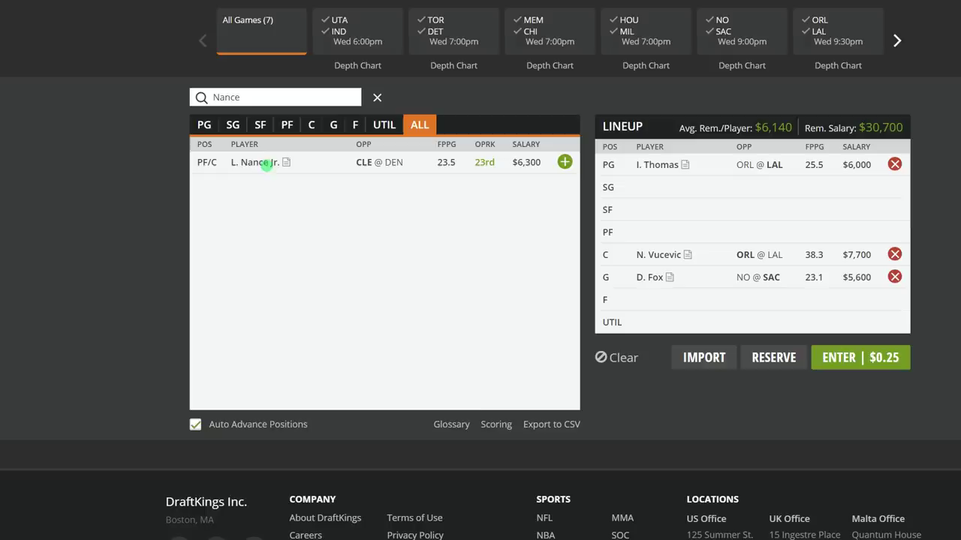
left_click(265, 163)
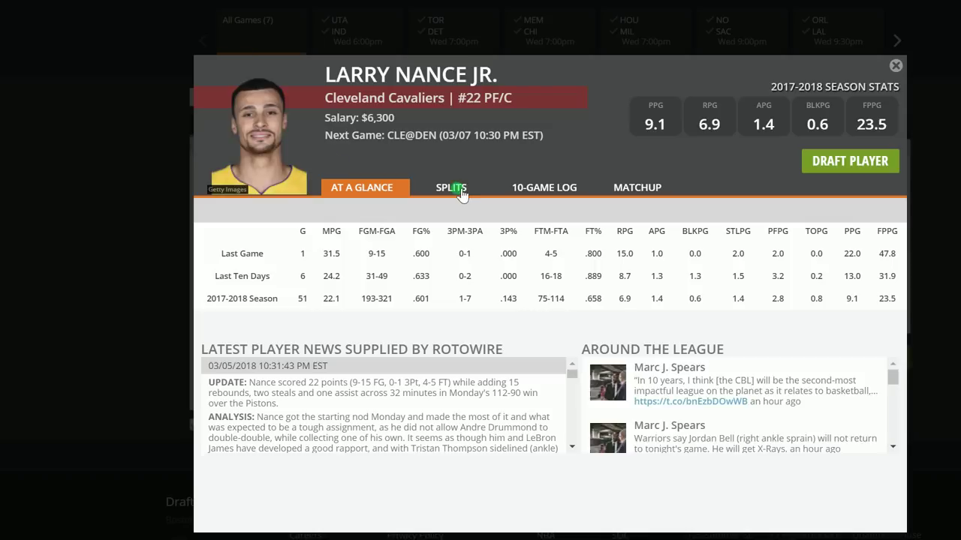
left_click(504, 190)
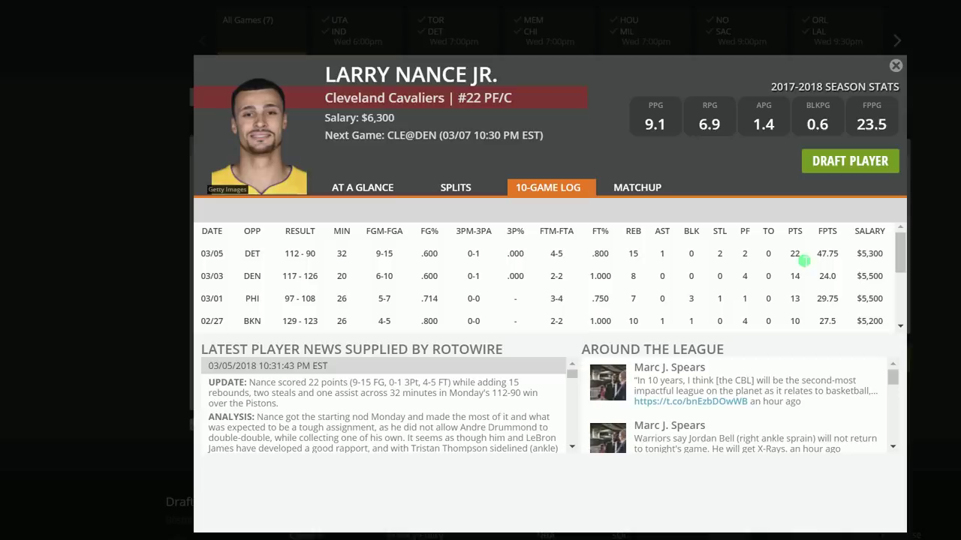
left_click(456, 189)
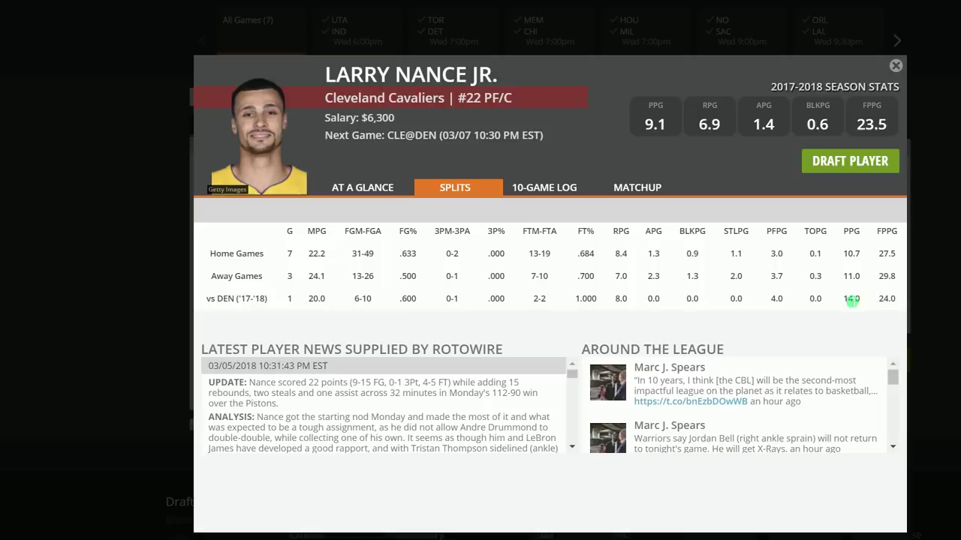
left_click(570, 192)
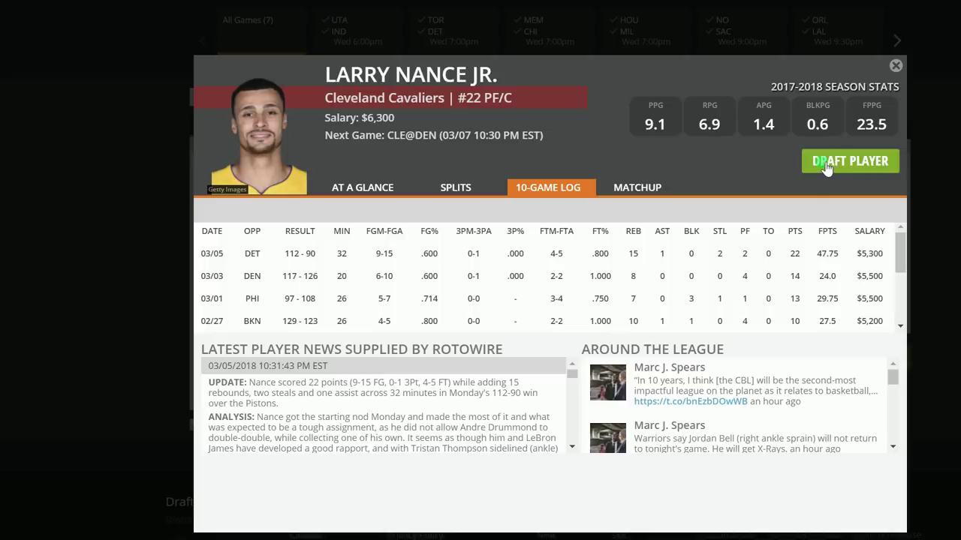
scroll(494, 396, "down", 3)
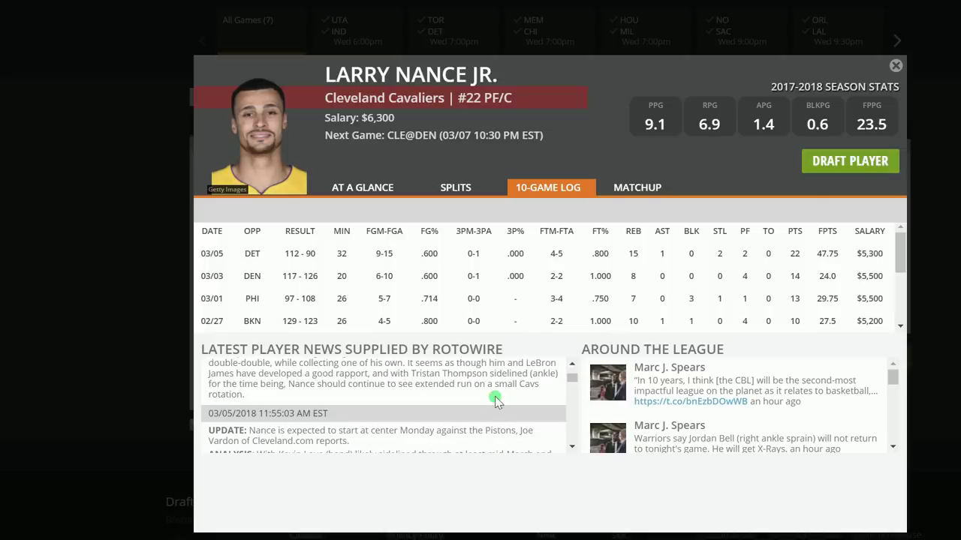
scroll(494, 396, "up", 3)
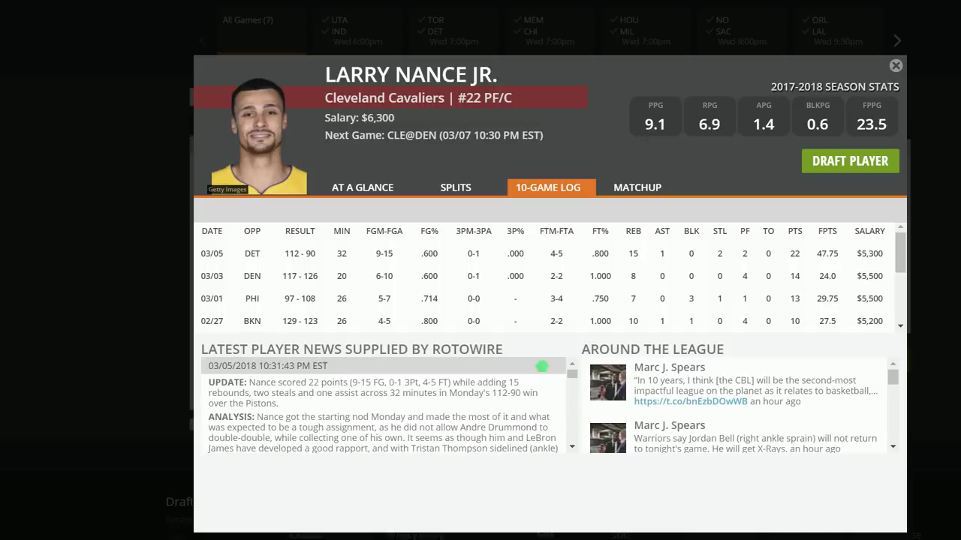
left_click(851, 162)
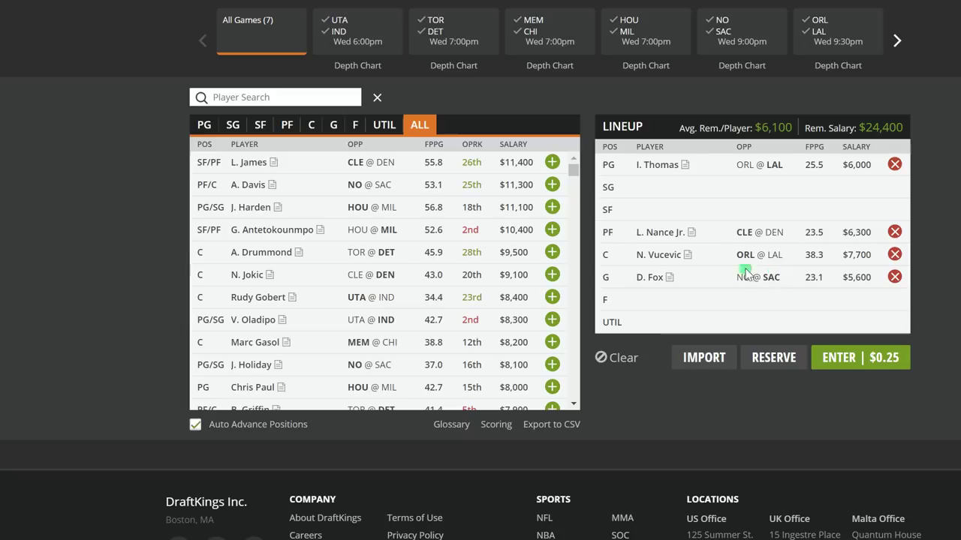
Search the player pool for "gree" and check JaMychal Green's overview and Jeff Green's 10-game log
left_click(268, 97)
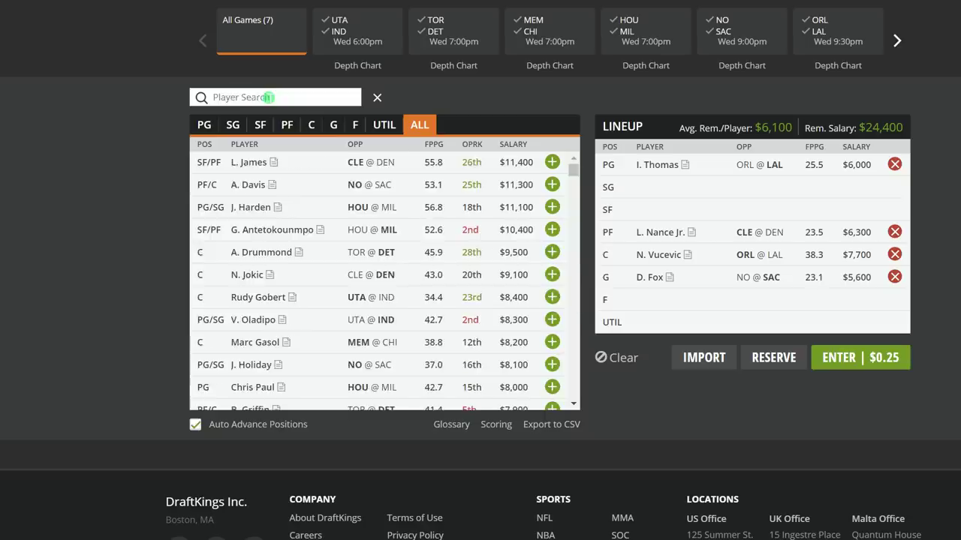
type("gree")
left_click(252, 162)
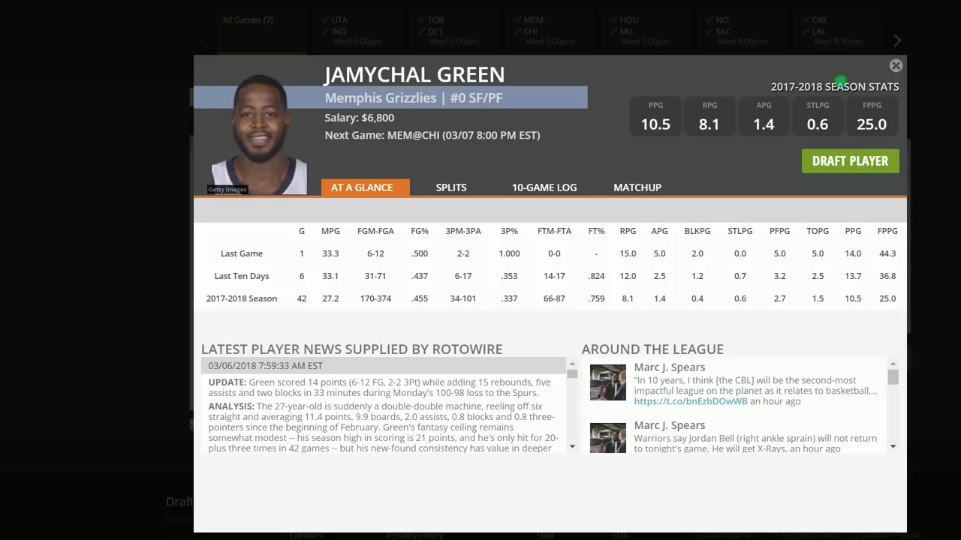
left_click(895, 65)
left_click(248, 186)
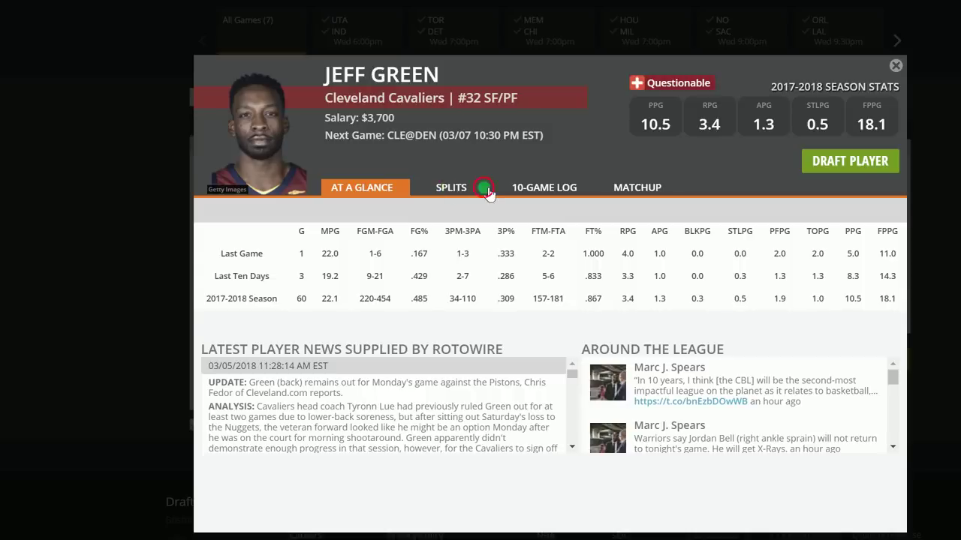
left_click(542, 189)
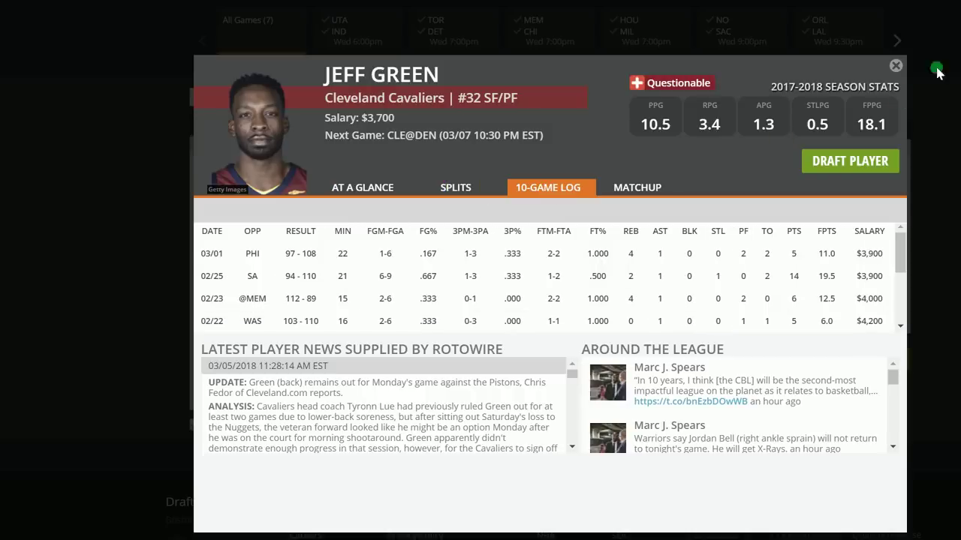
left_click(896, 66)
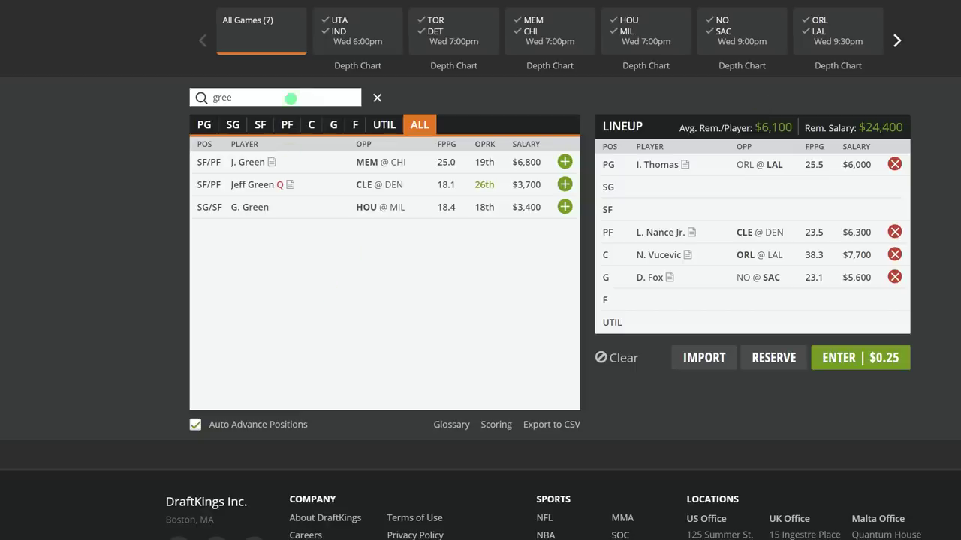
Find Gary Harris with the search "Harri", review his 10-game log, and draft him into the lineup
double_click(295, 99)
type("Harri")
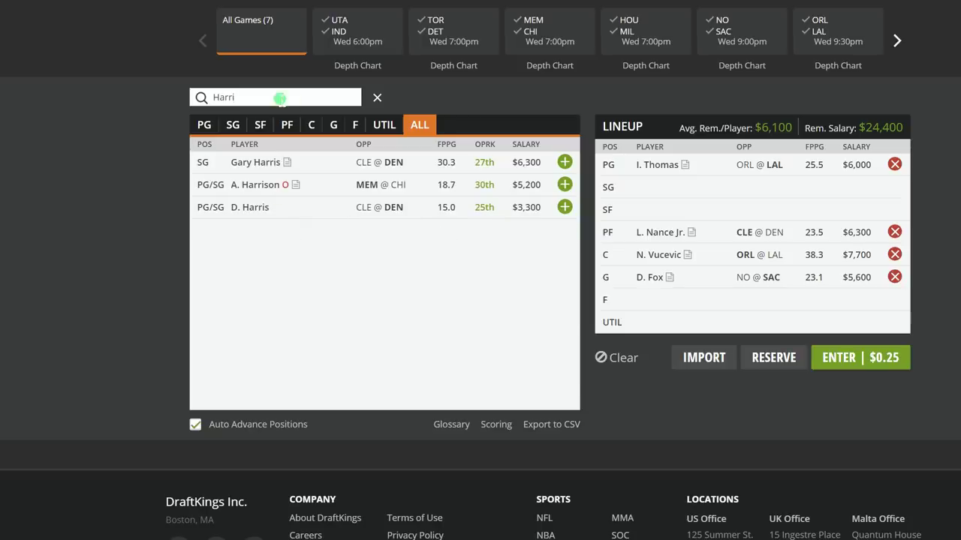
left_click(277, 162)
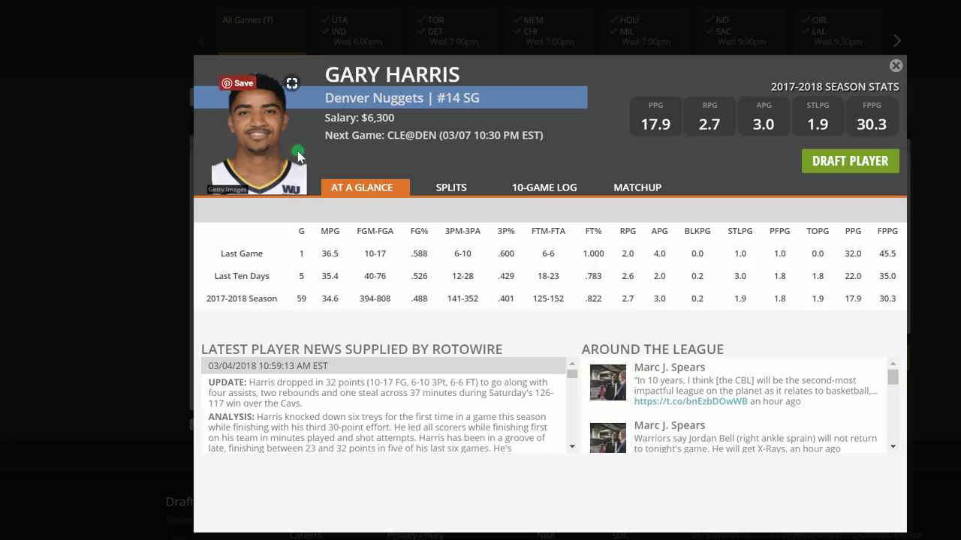
left_click(541, 193)
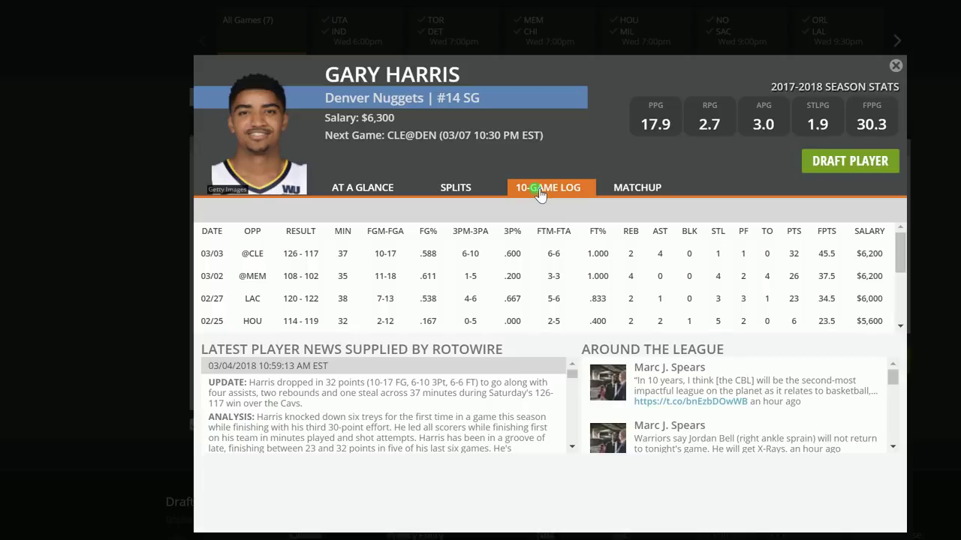
left_click(855, 160)
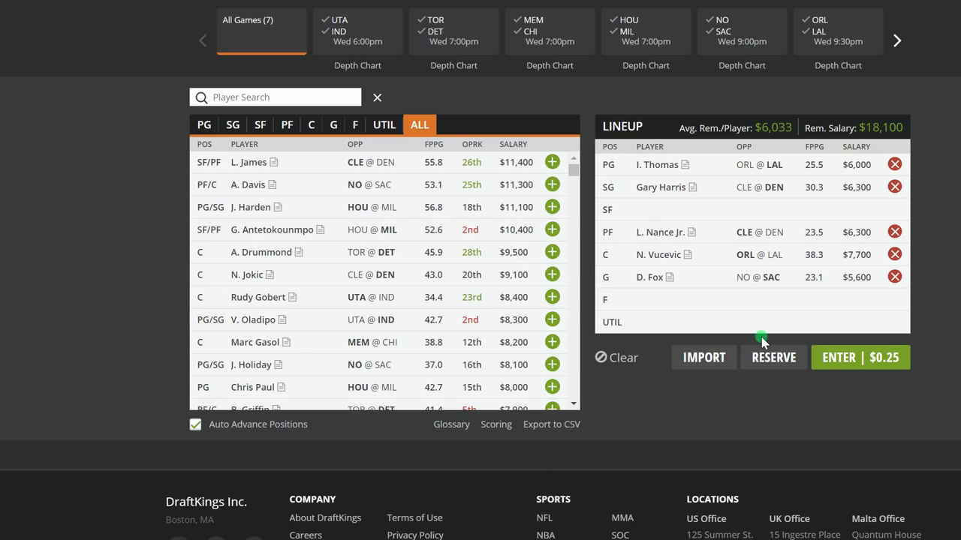
Reopen Gary Harris's player details from the lineup and read through his full 10-game log
left_click(664, 185)
left_click(550, 184)
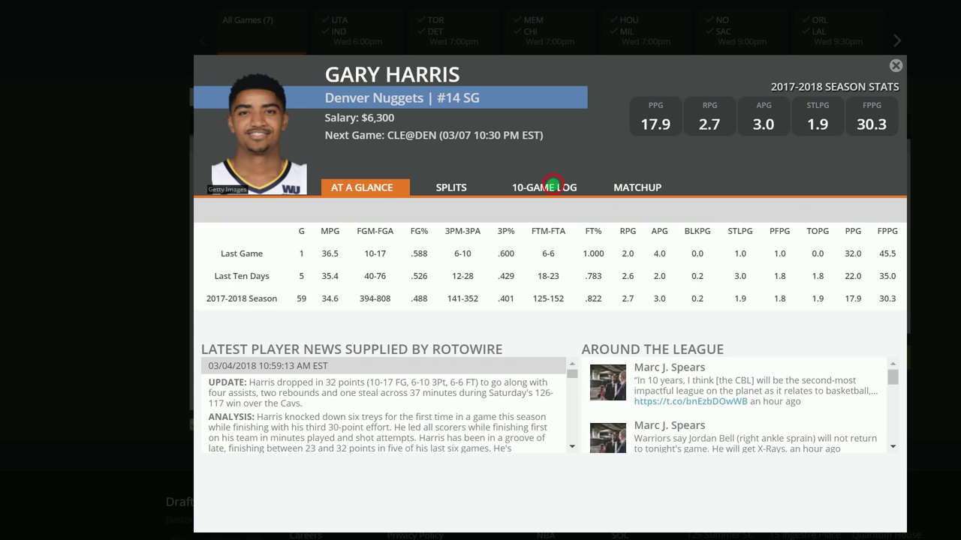
scroll(838, 278, "down", 5)
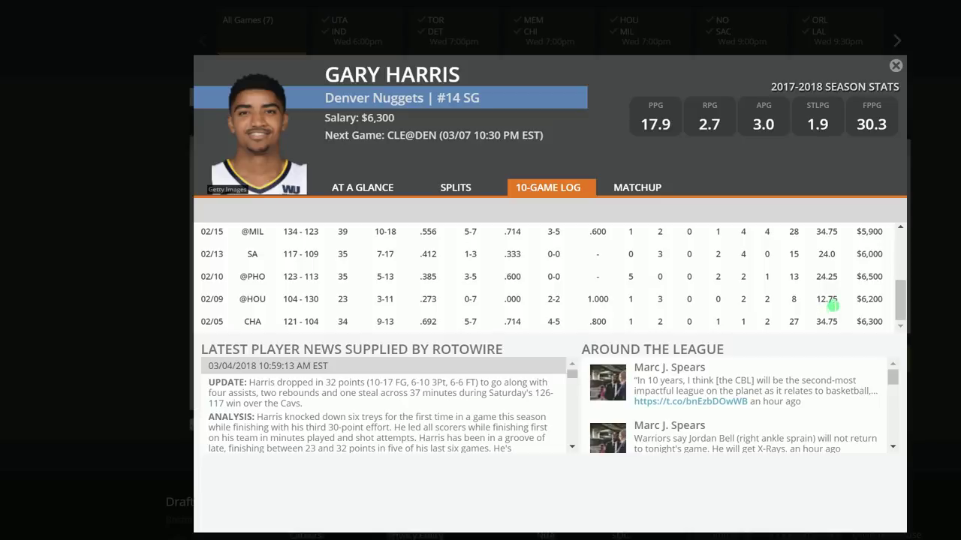
scroll(829, 301, "up", 5)
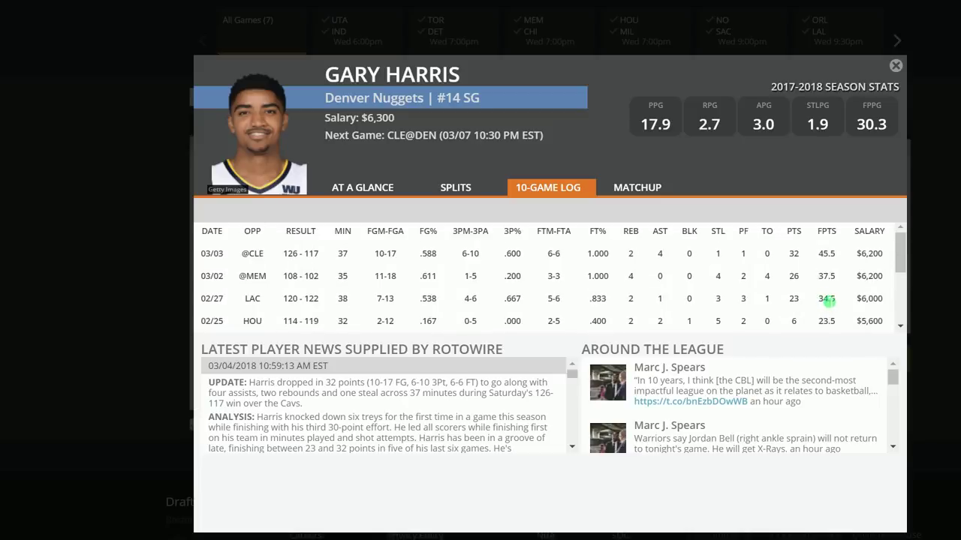
left_click(895, 66)
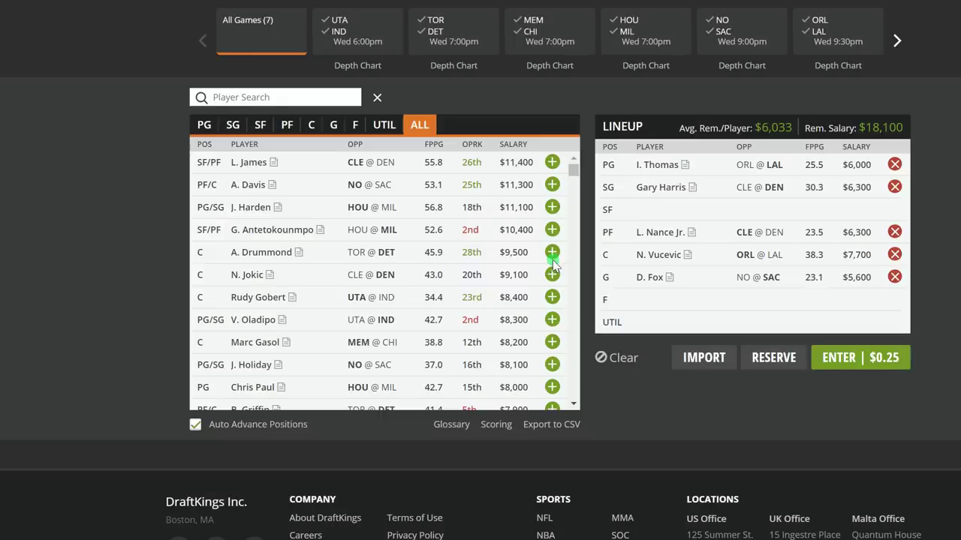
Review G. Antetokounmpo's splits and 10-game log from the full player list, and close his details
left_click(263, 104)
left_click(270, 231)
left_click(452, 186)
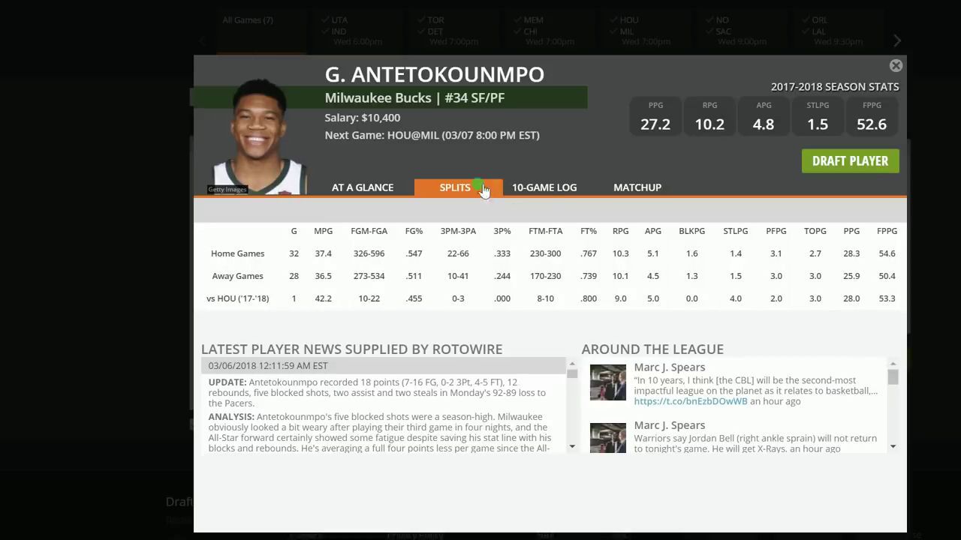
left_click(543, 189)
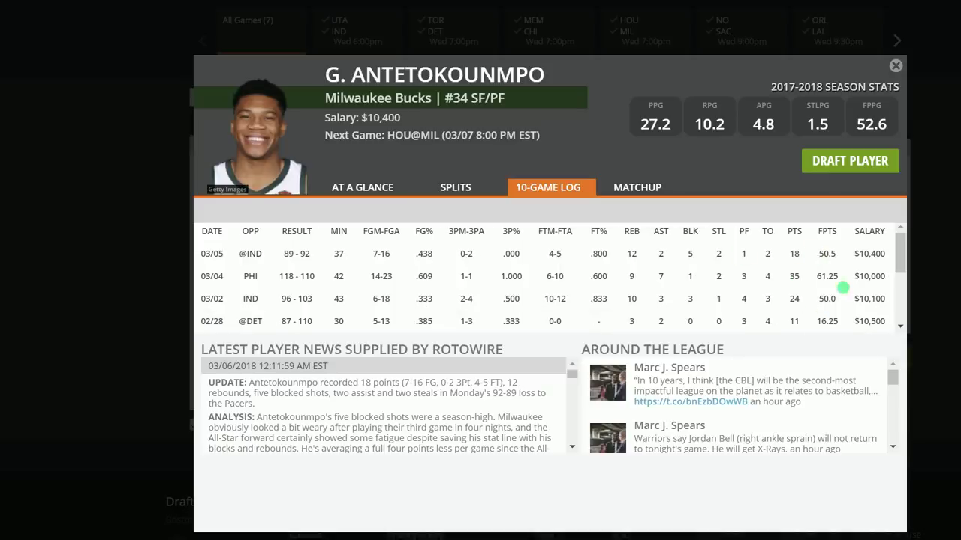
left_click(896, 66)
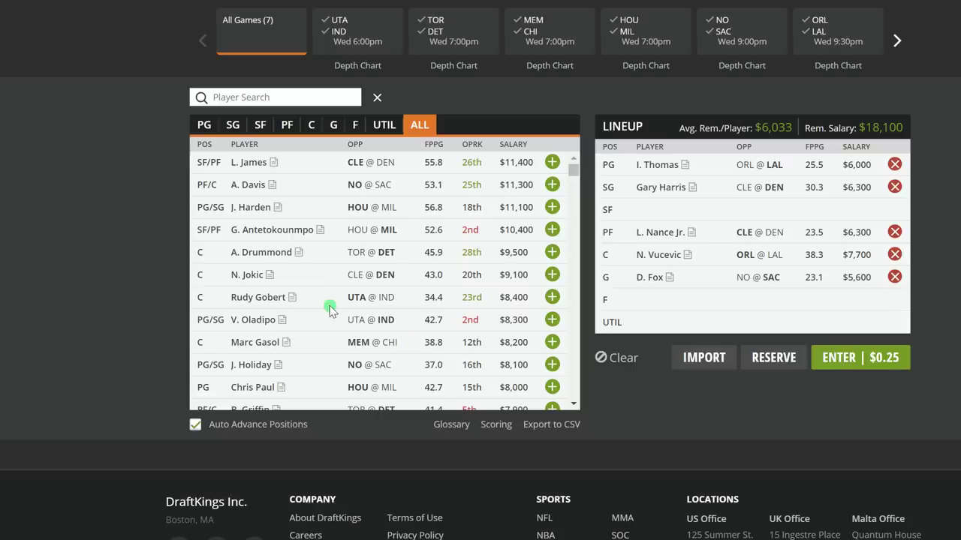
Review LeBron James's 10-game log and his home, away and Denver splits, and close his details
left_click(248, 163)
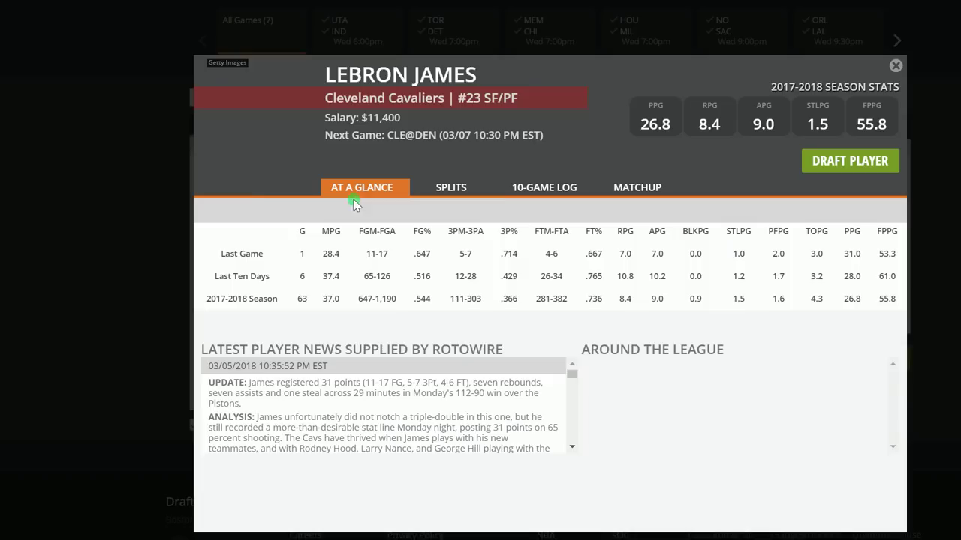
left_click(542, 192)
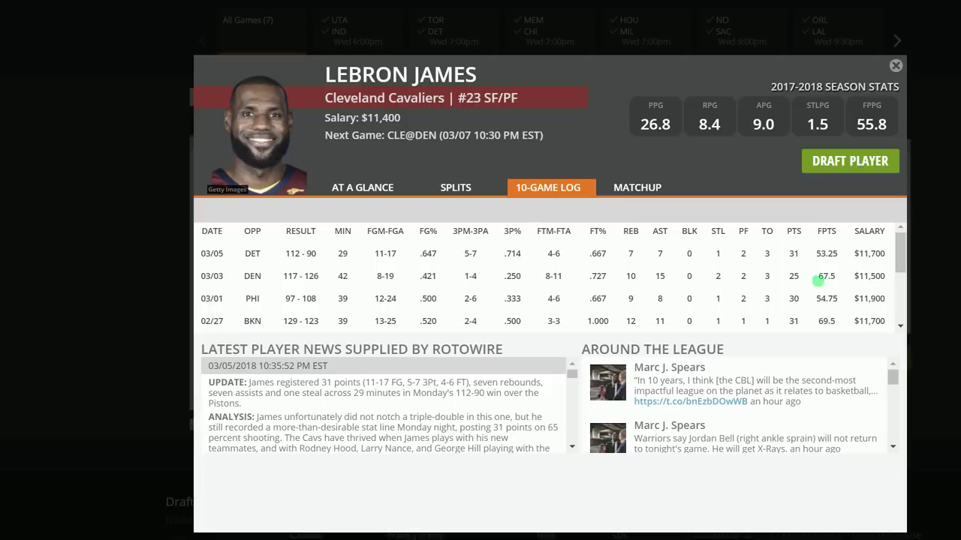
left_click(455, 190)
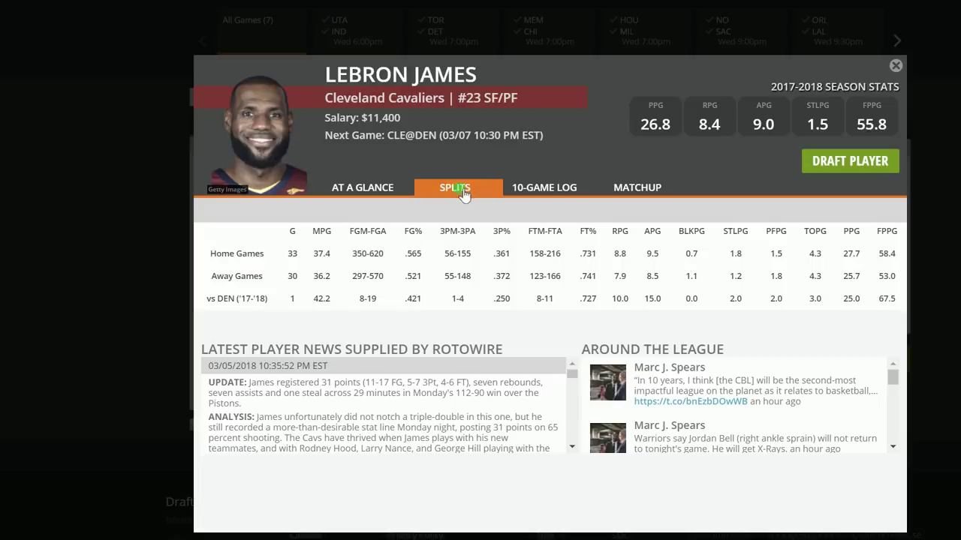
left_click(555, 182)
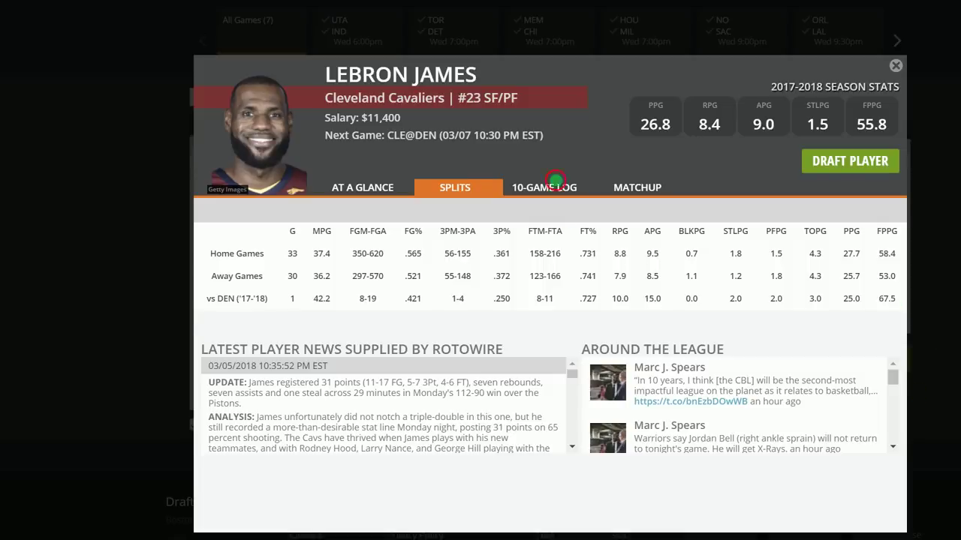
left_click(897, 67)
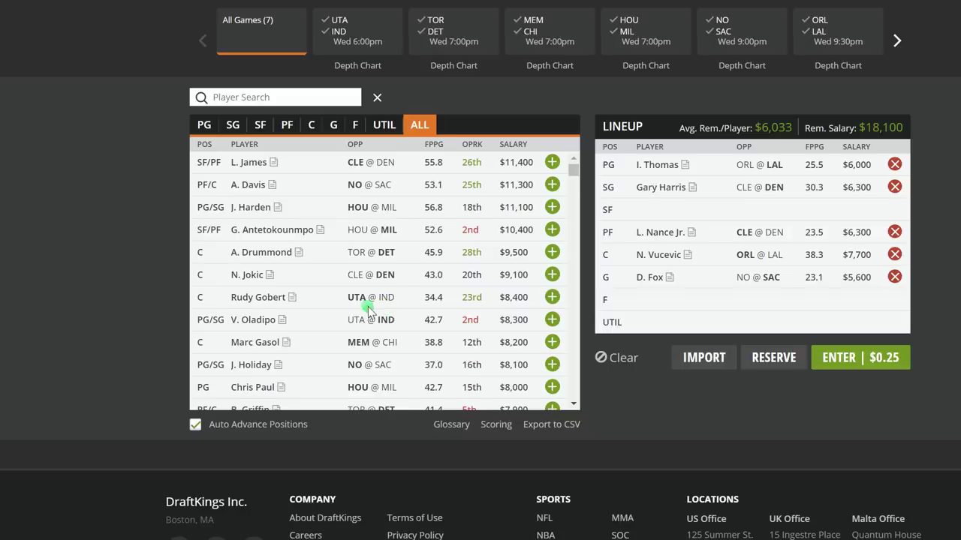
Compare Andre Drummond's splits, including those against Toronto, with his 10-game log, and close his details
left_click(262, 252)
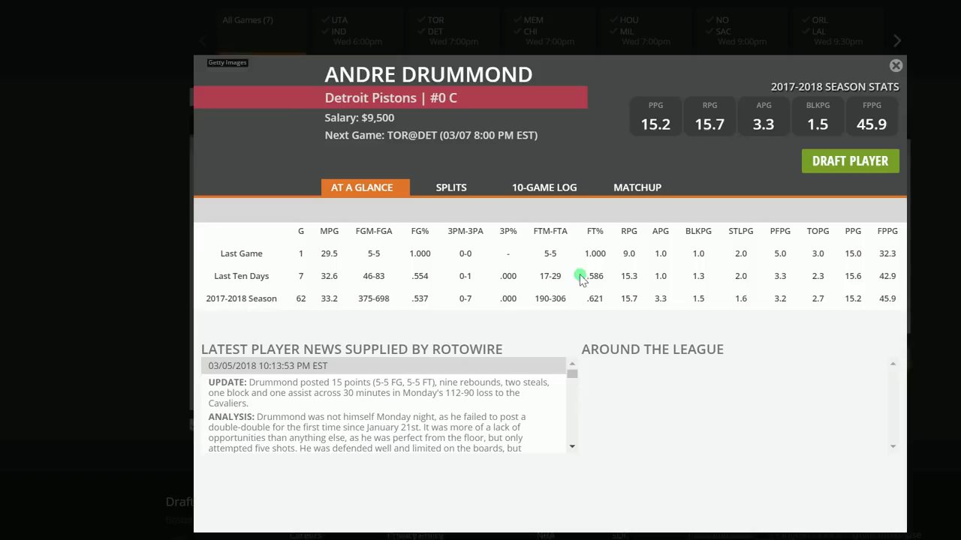
left_click(461, 189)
left_click(552, 190)
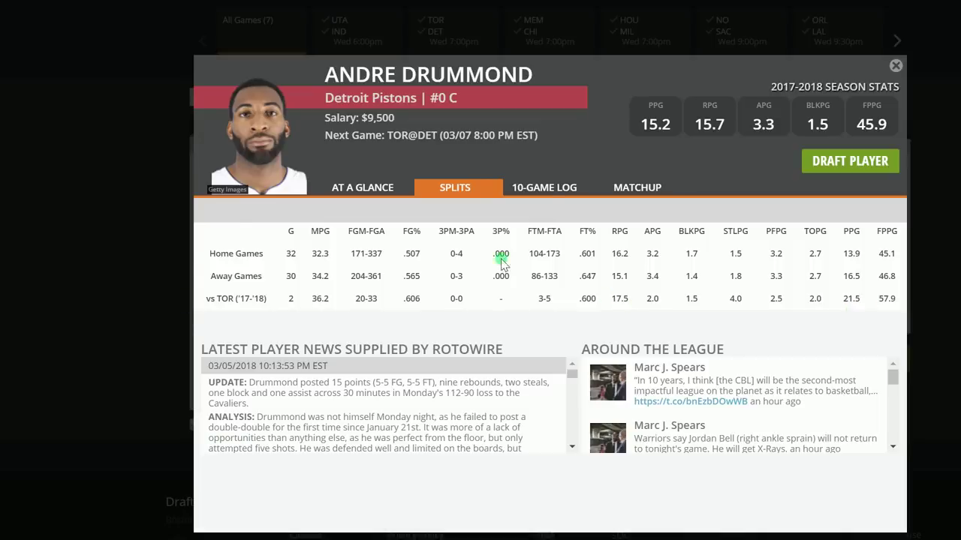
left_click(551, 193)
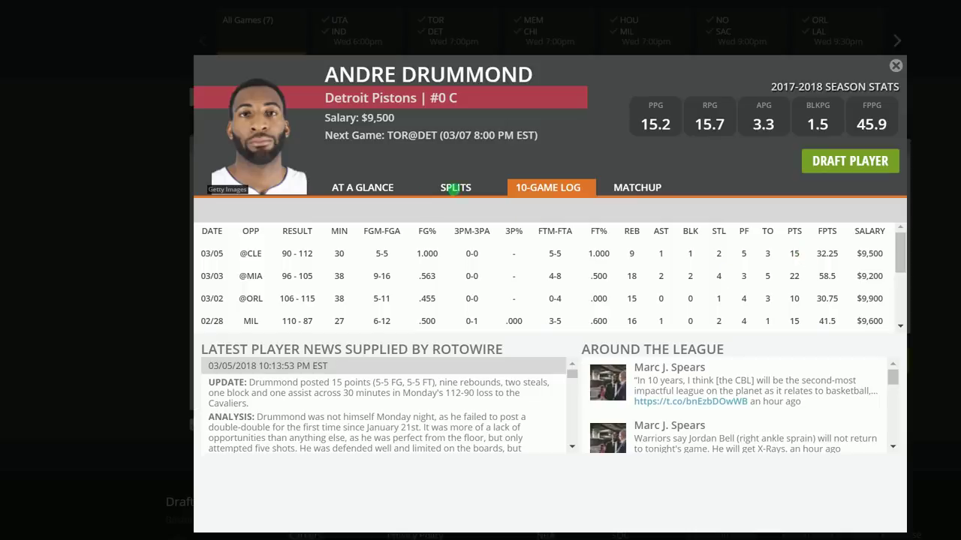
left_click(456, 187)
left_click(895, 66)
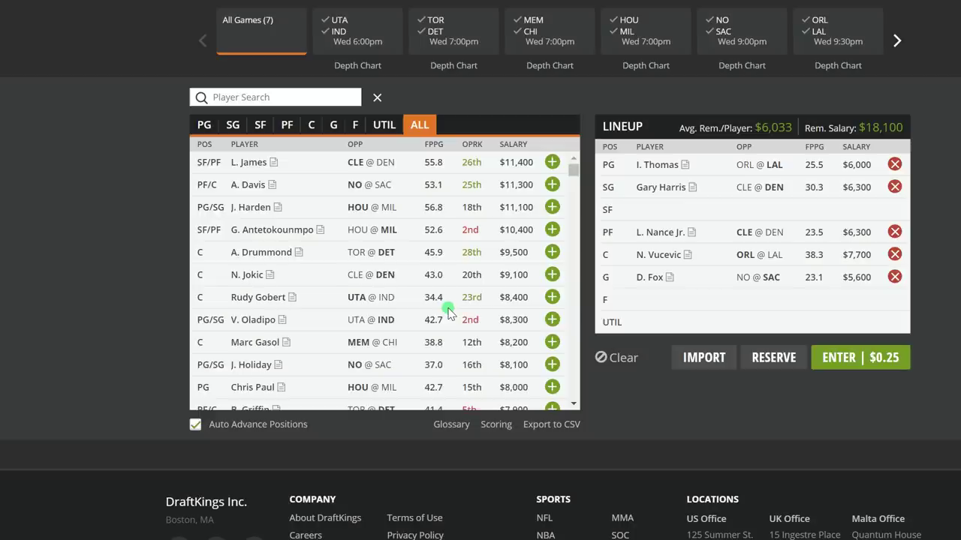
Find Julius Randle in the player list, compare his splits with his full 10-game log, and close his details
scroll(449, 313, "down", 1)
scroll(449, 313, "down", 3)
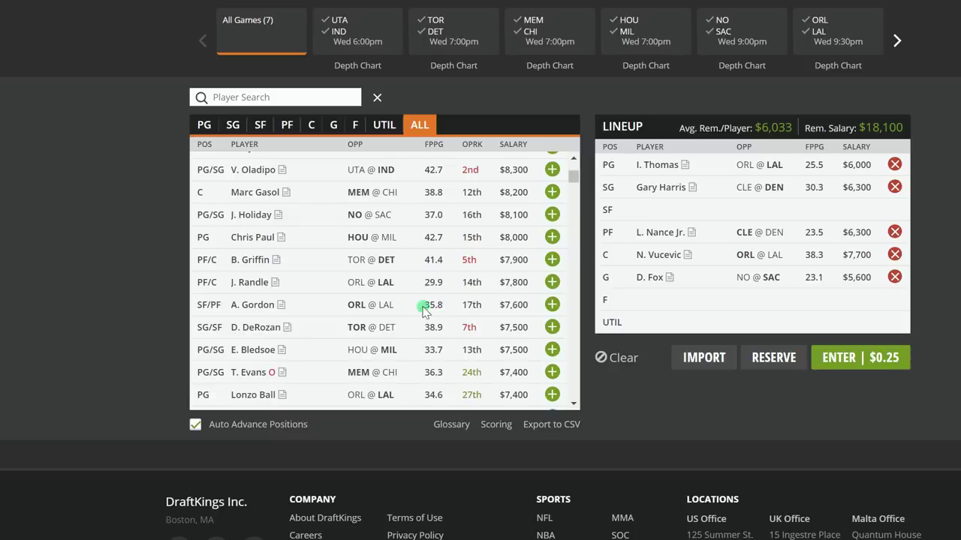
left_click(250, 282)
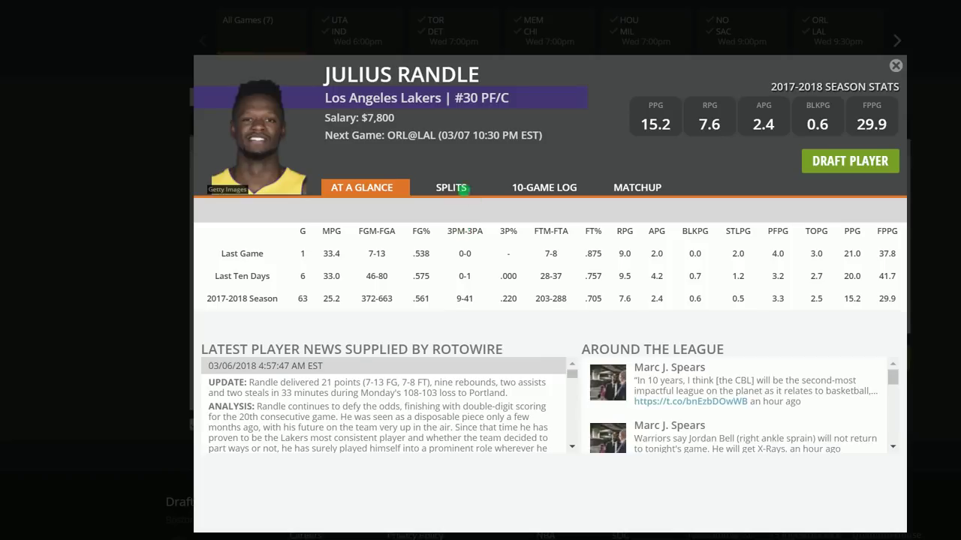
left_click(460, 189)
left_click(568, 192)
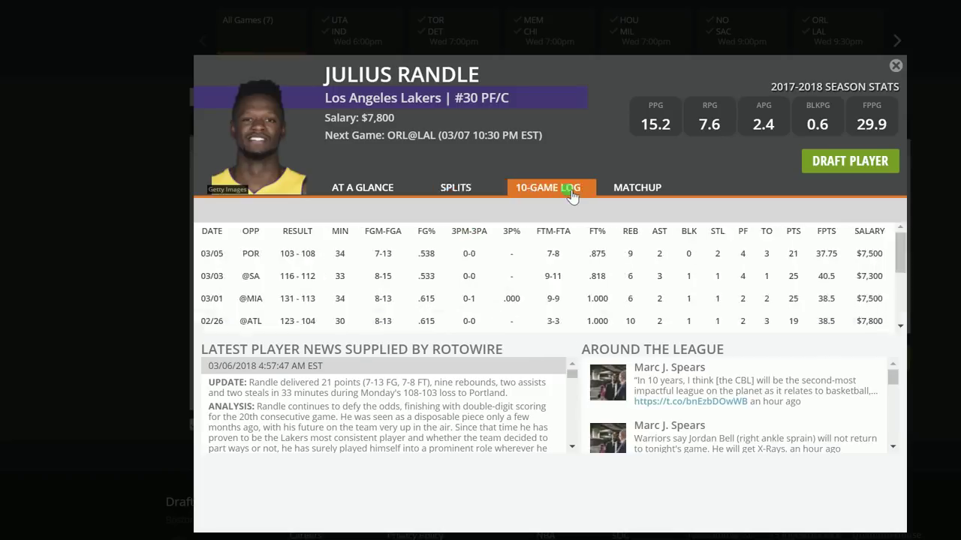
left_click(464, 194)
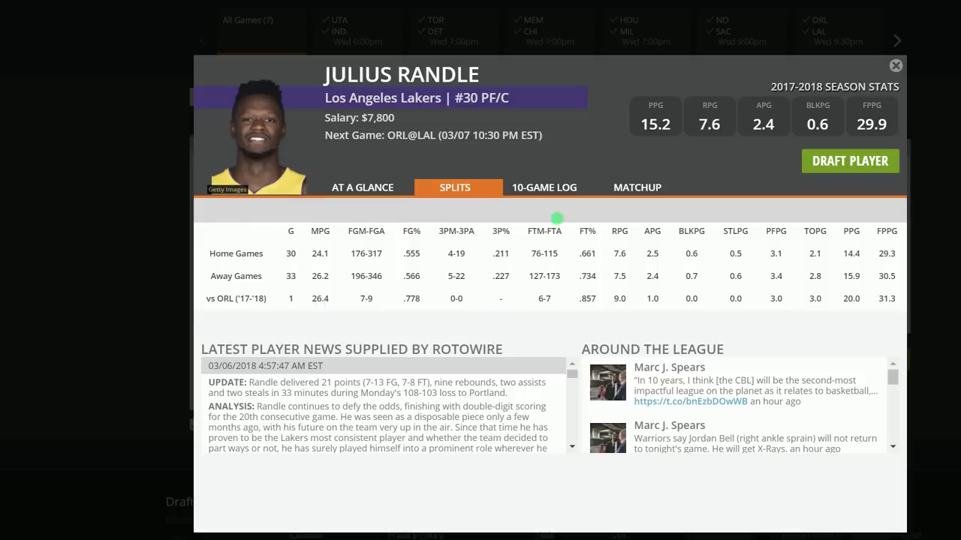
left_click(572, 189)
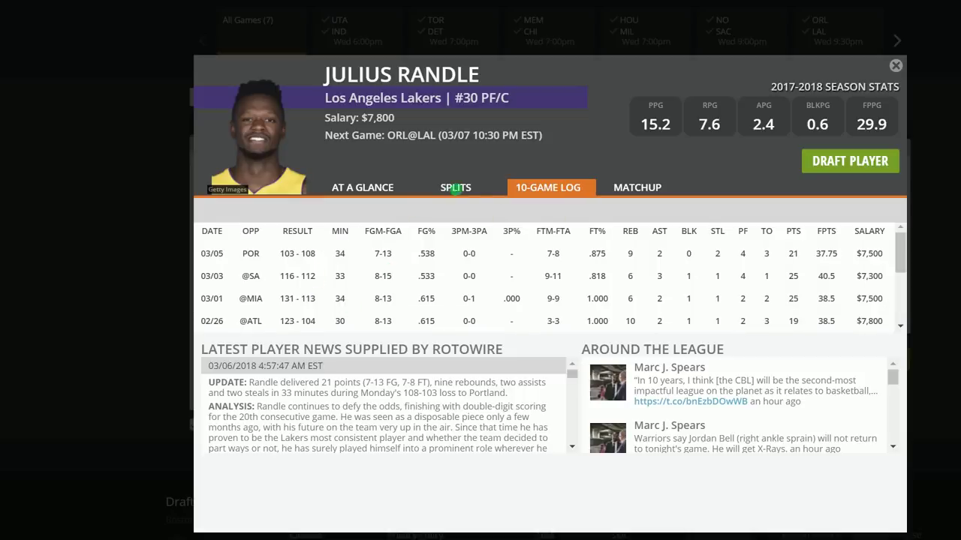
left_click(462, 192)
left_click(555, 191)
scroll(450, 253, "down", 3)
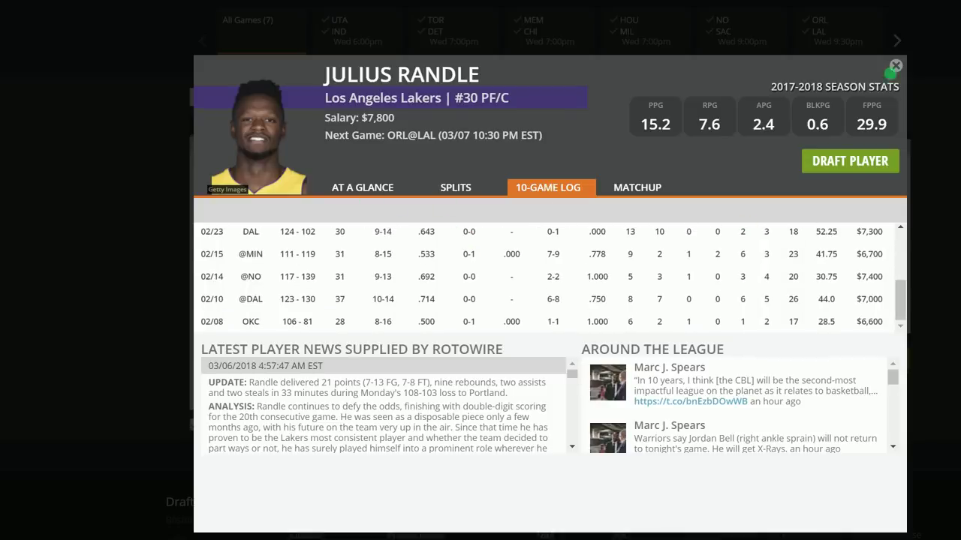
left_click(895, 70)
Find Clint Capela in the full player list, review his splits and 10-game log, and close his details
scroll(375, 277, "down", 5)
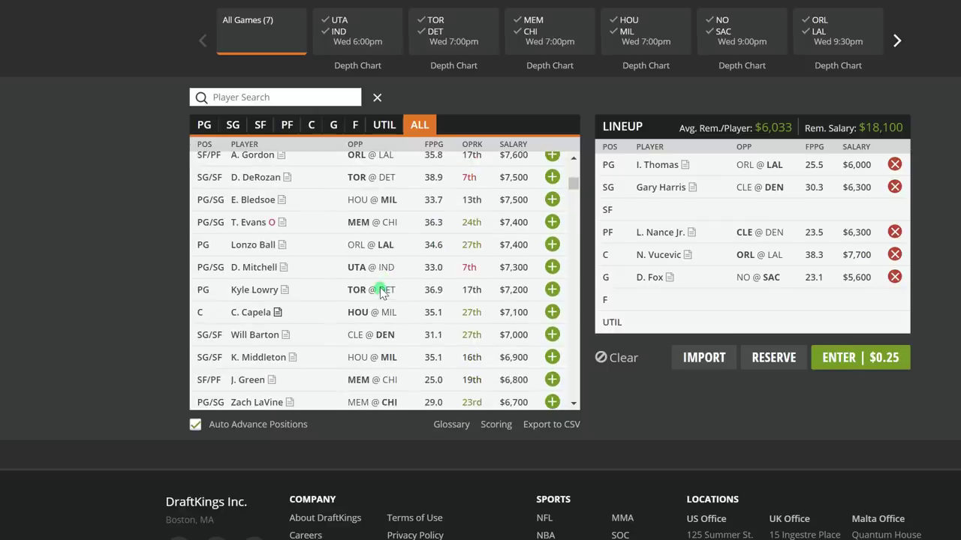
scroll(379, 288, "down", 3)
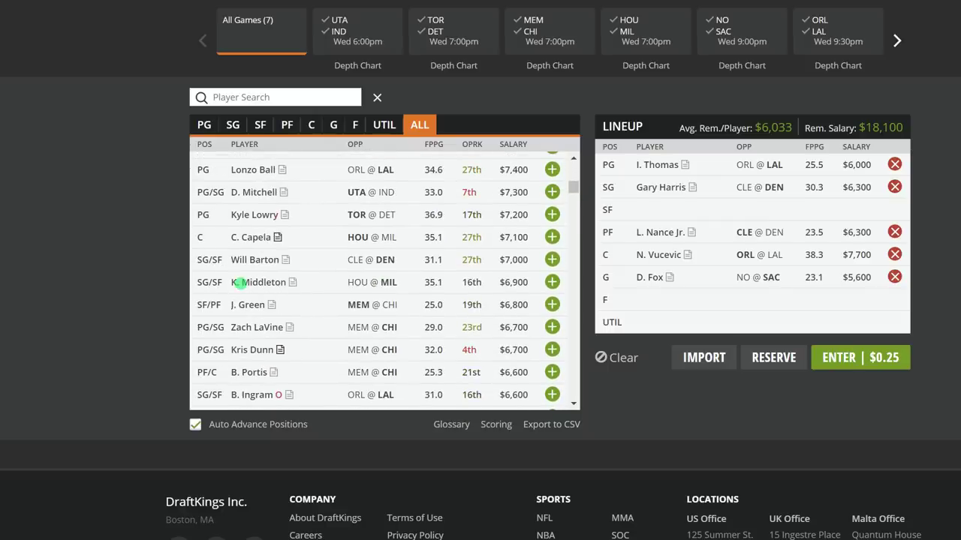
left_click(255, 242)
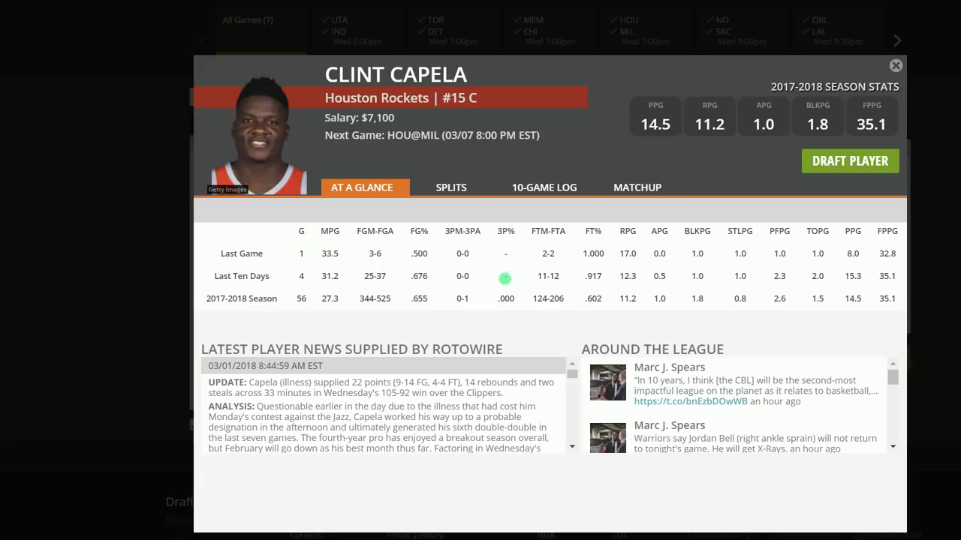
left_click(462, 189)
left_click(551, 191)
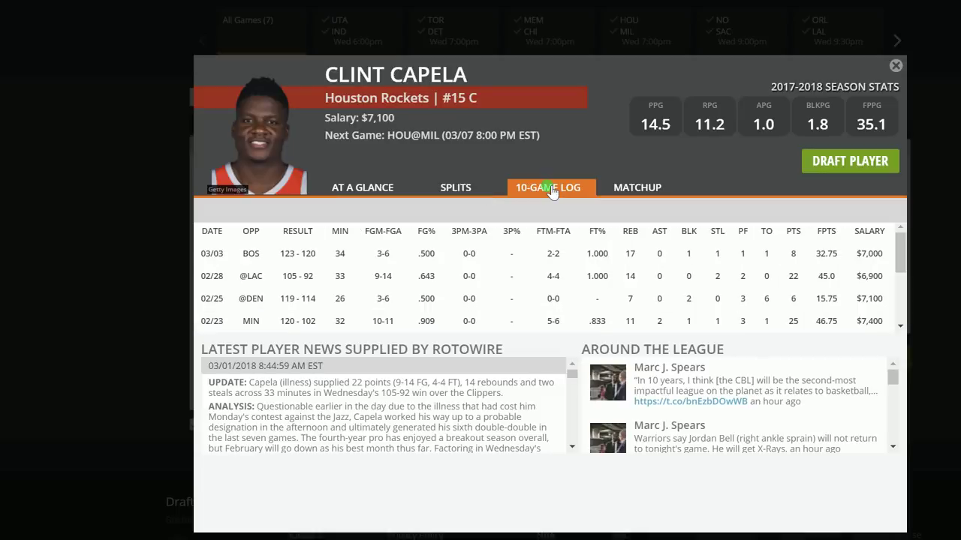
left_click(896, 68)
Search the player list for "randol" and open Zach Randolph's details
scroll(351, 384, "down", 2)
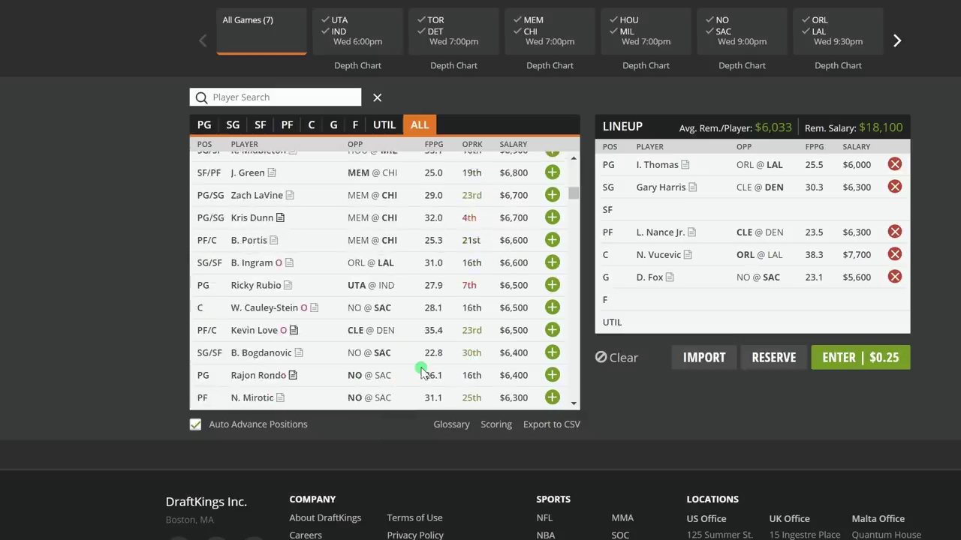
scroll(422, 373, "down", 2)
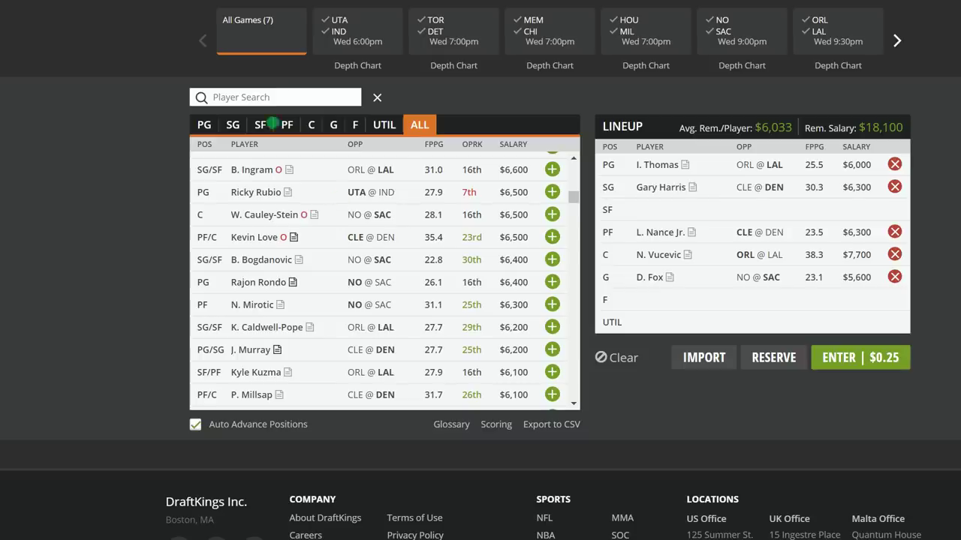
left_click(288, 97)
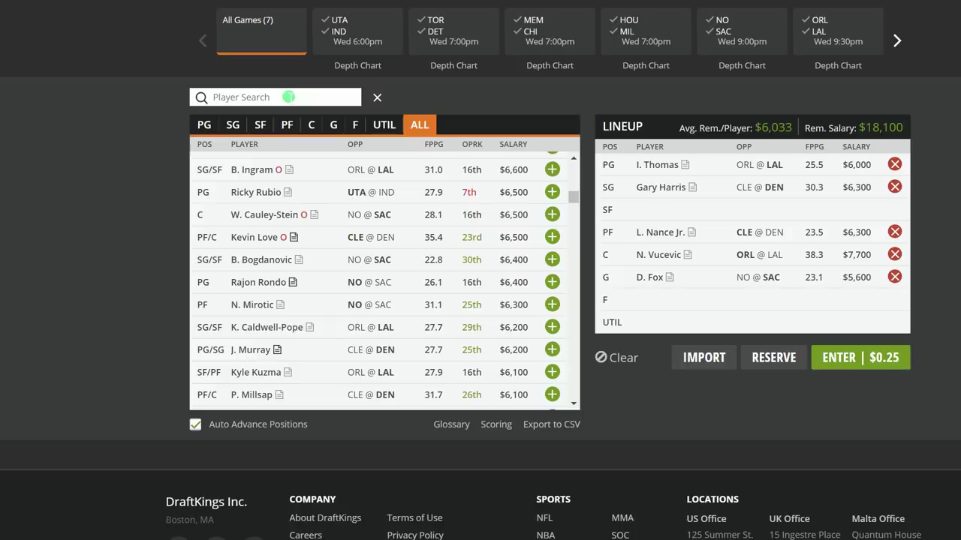
type("r")
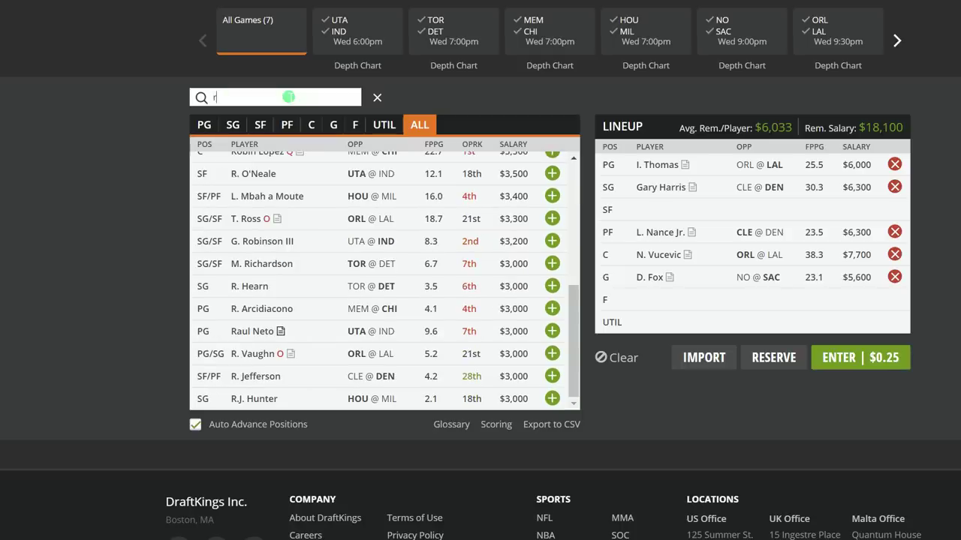
type("andol")
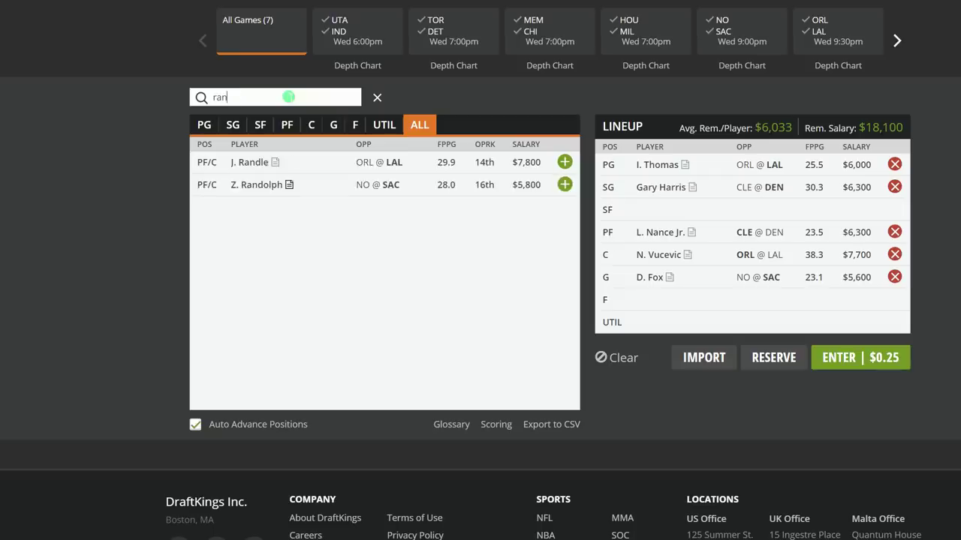
left_click(253, 163)
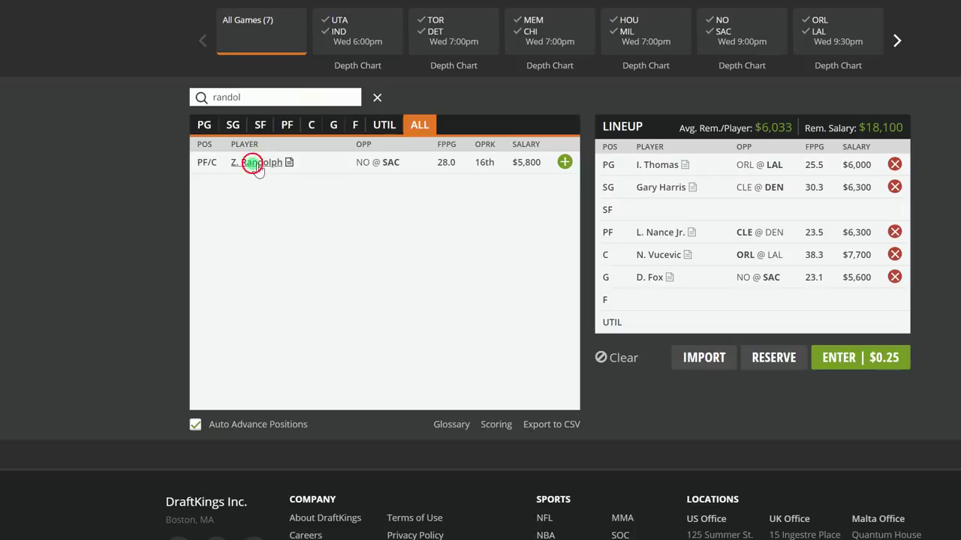
Compare Zach Randolph's splits, including those against New Orleans, with his full 10-game log, and close his details
left_click(448, 190)
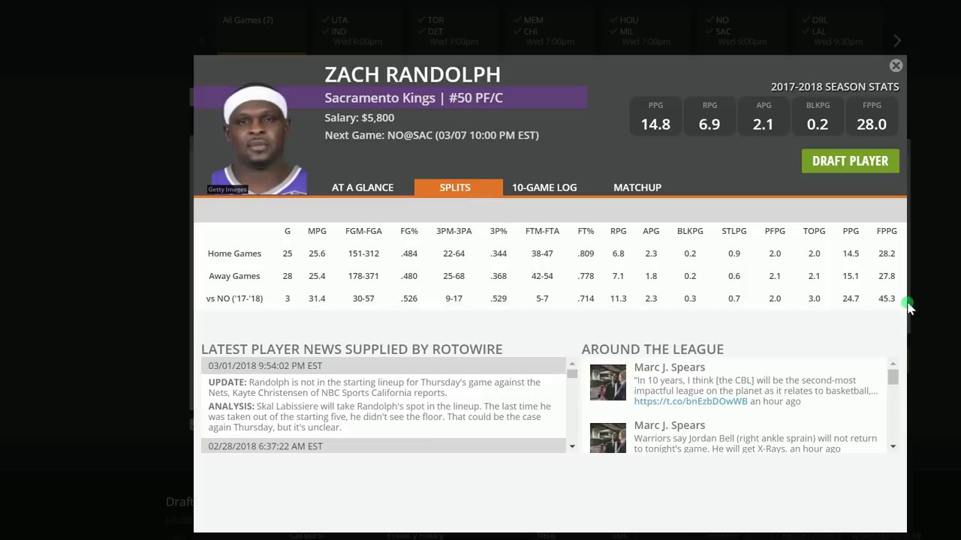
left_click(547, 188)
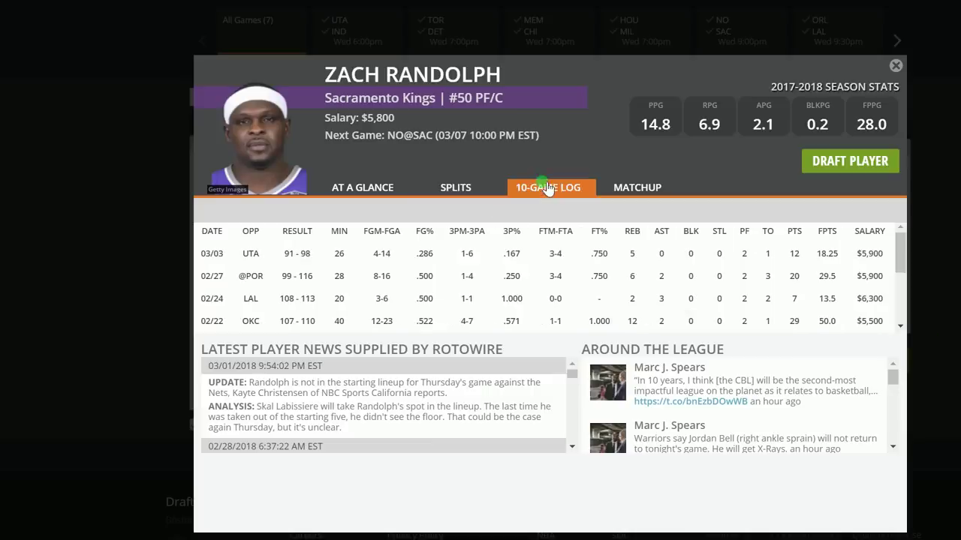
left_click(462, 187)
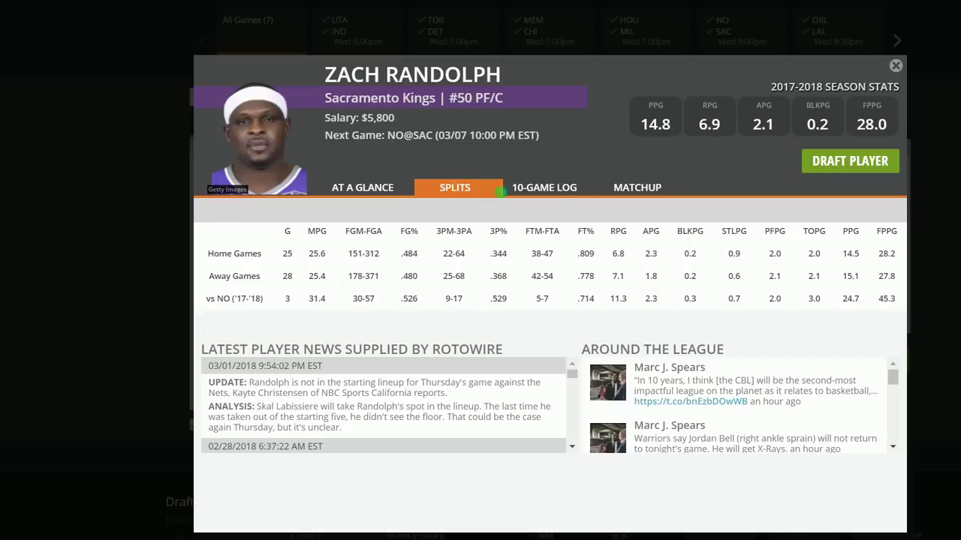
left_click(552, 188)
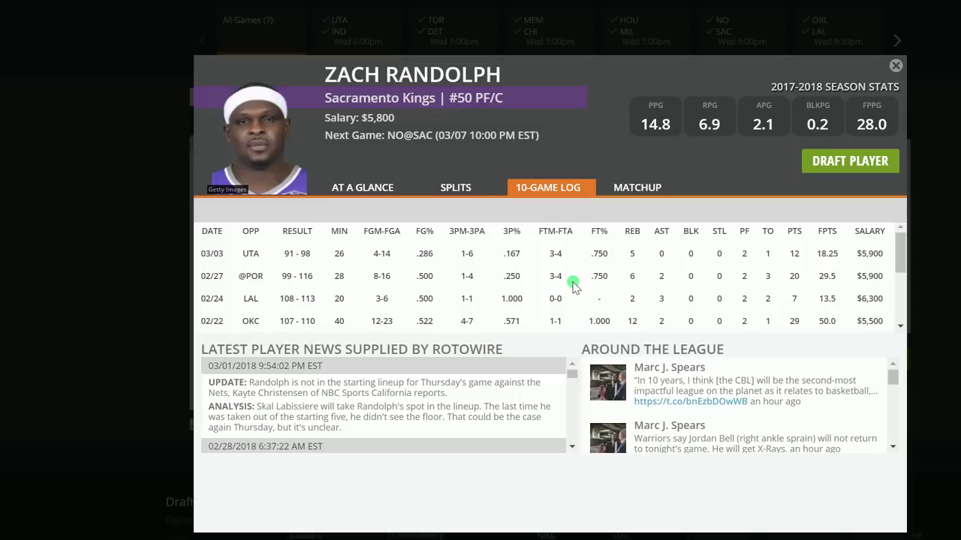
scroll(572, 285, "down", 5)
scroll(572, 287, "up", 5)
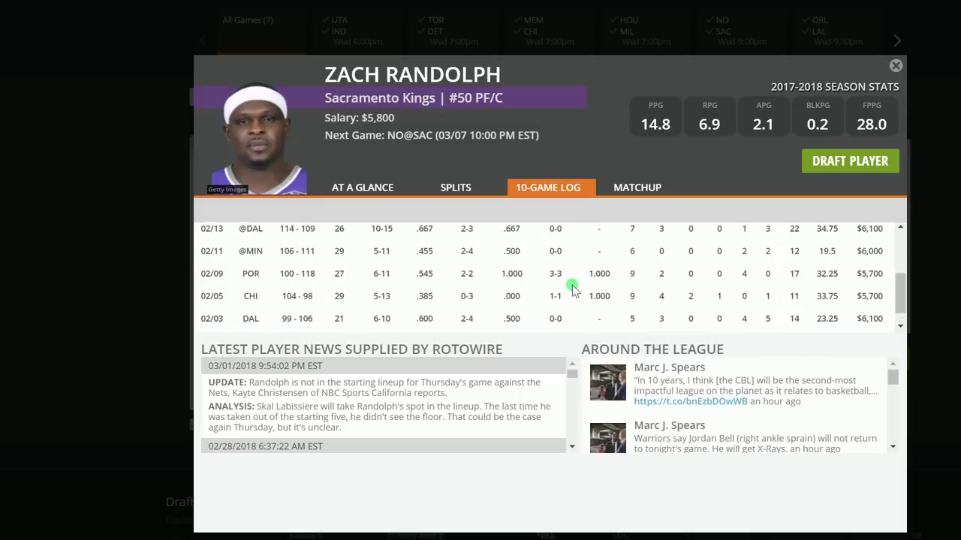
left_click(900, 66)
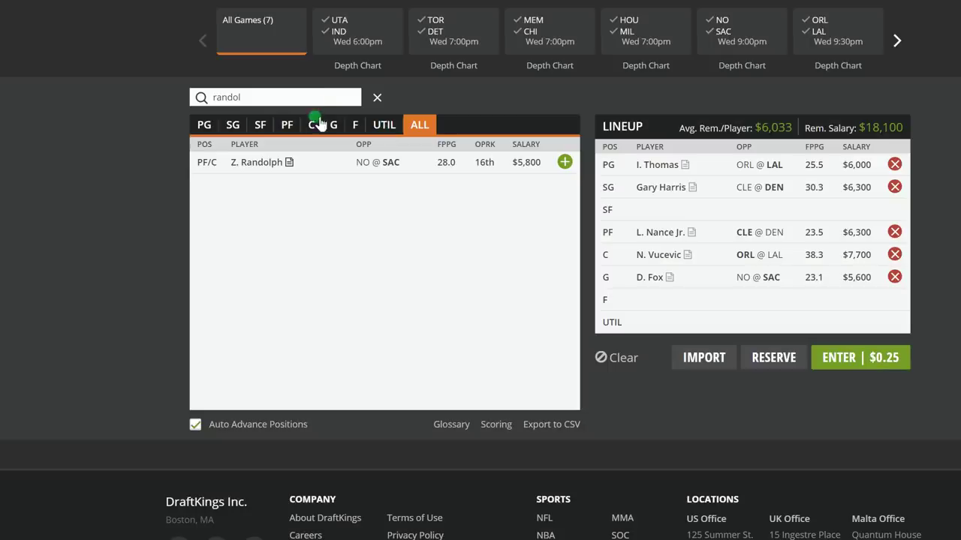
Search for "kouf", compare Kosta Koufos's 10-game log with his splits against New Orleans, and close his details
double_click(327, 106)
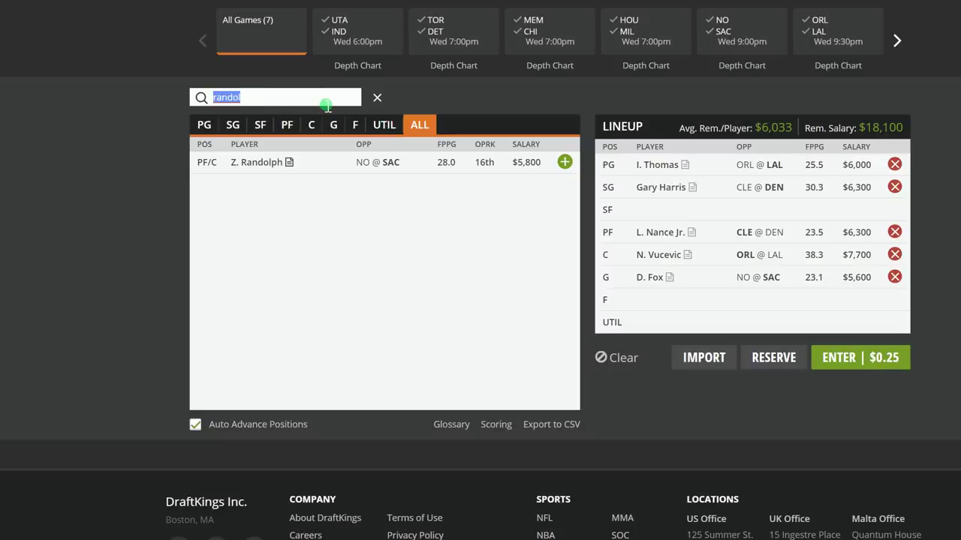
type("kouf")
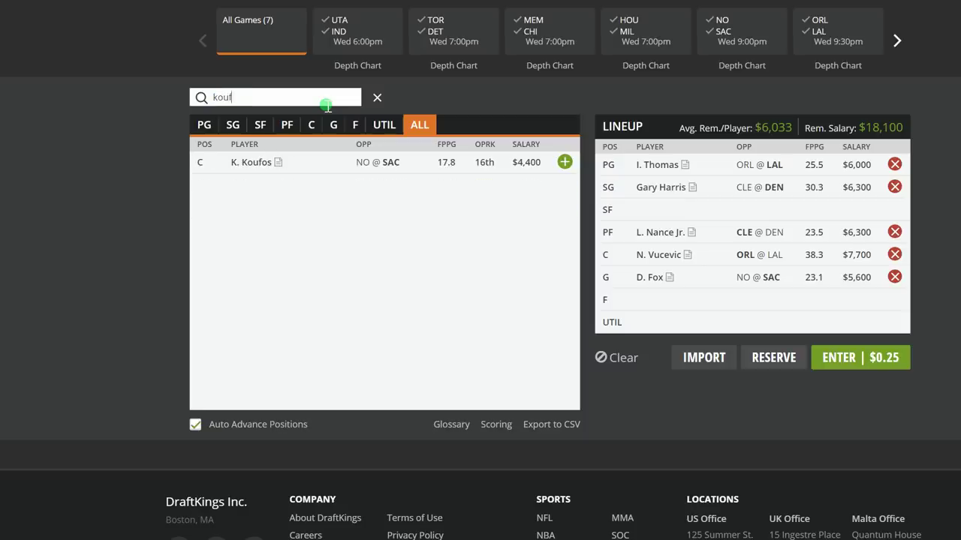
left_click(257, 162)
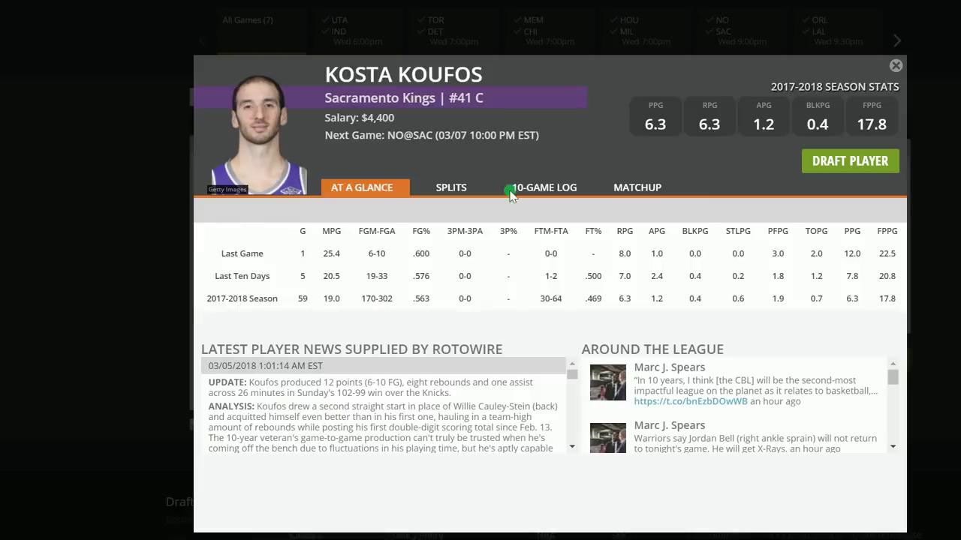
left_click(514, 189)
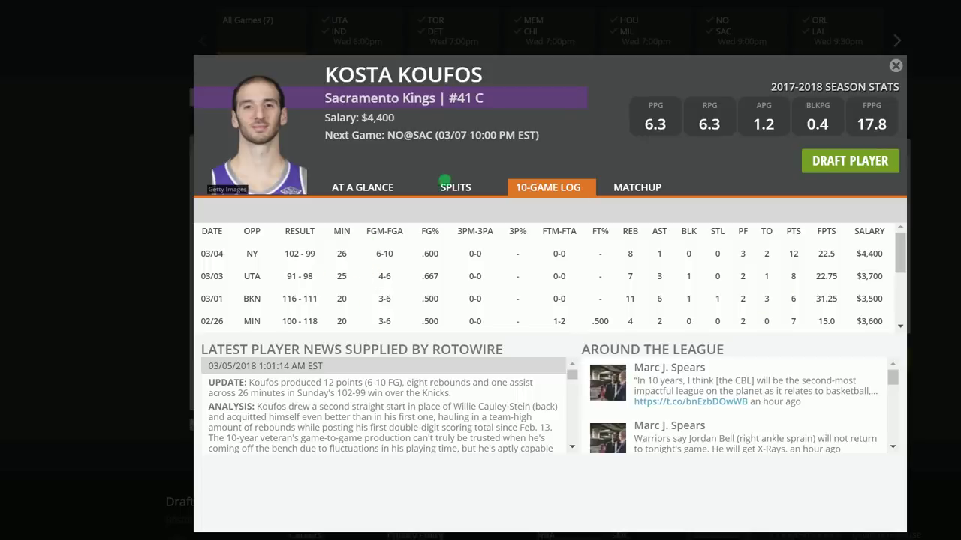
left_click(454, 188)
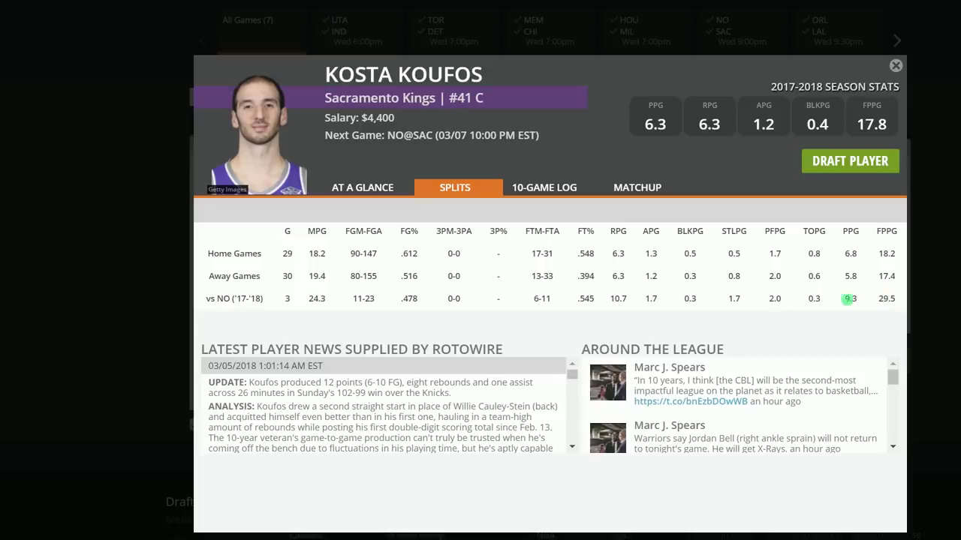
left_click(534, 189)
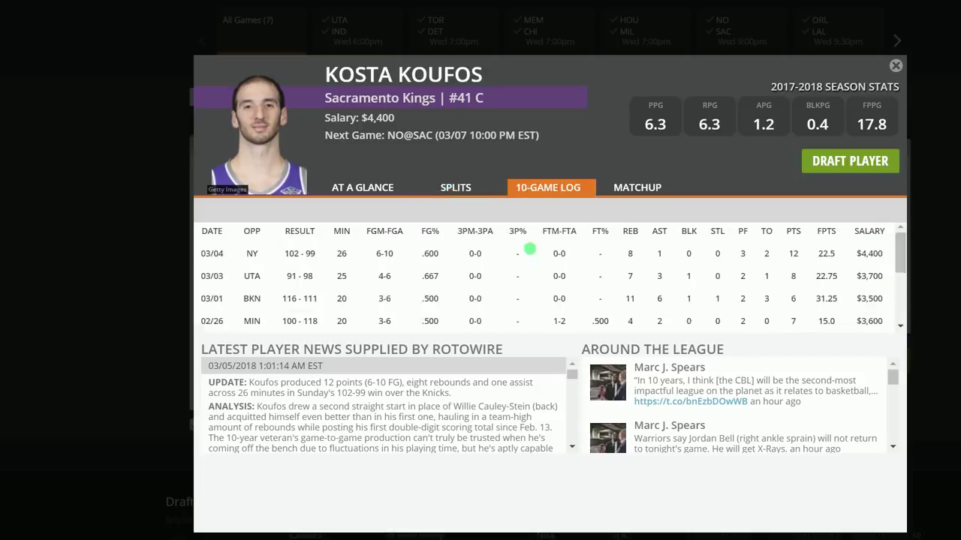
scroll(522, 275, "down", 3)
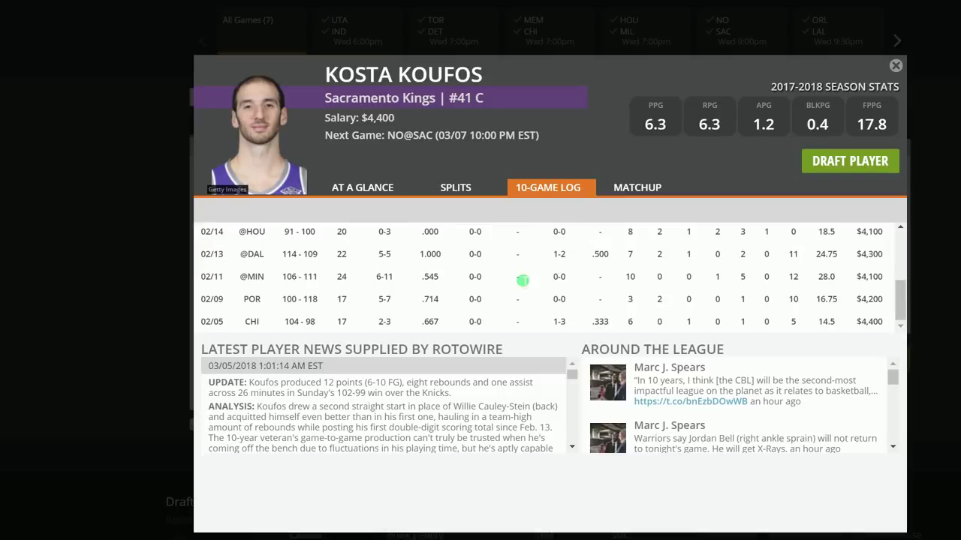
left_click(896, 66)
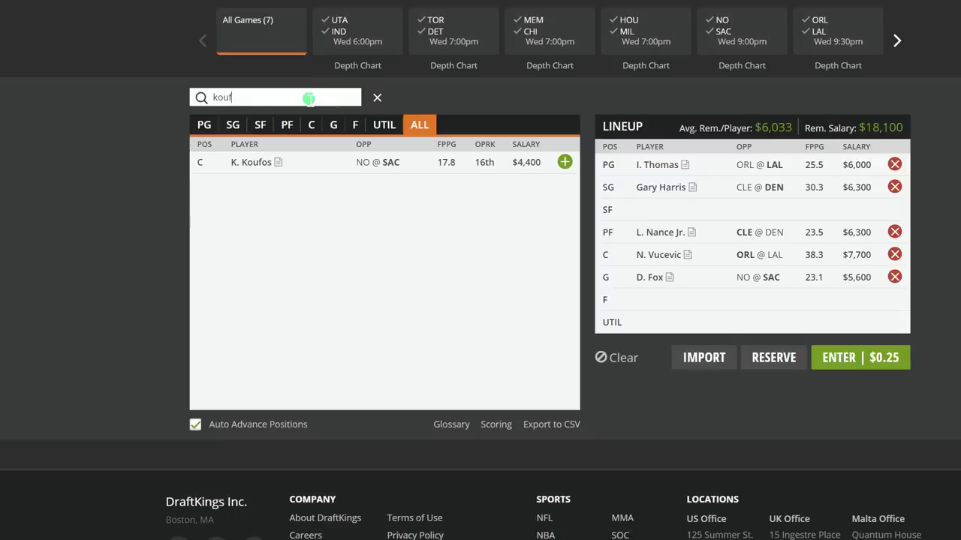
Replace the player search with "holiday", review the splits and 10-game log of New Orleans guard Jrue Holiday, and close his details
double_click(308, 99)
key("BackSpace")
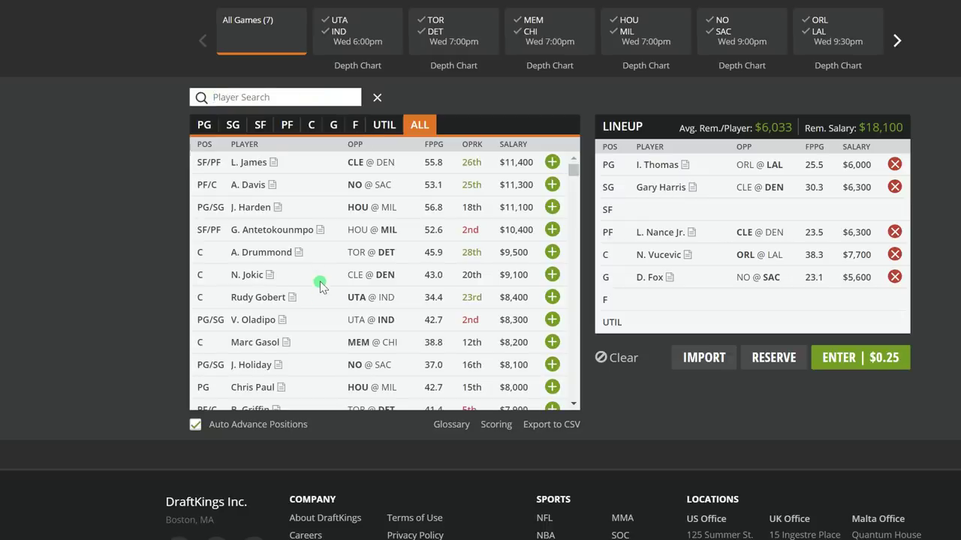
scroll(304, 289, "down", 3)
scroll(290, 256, "down", 6)
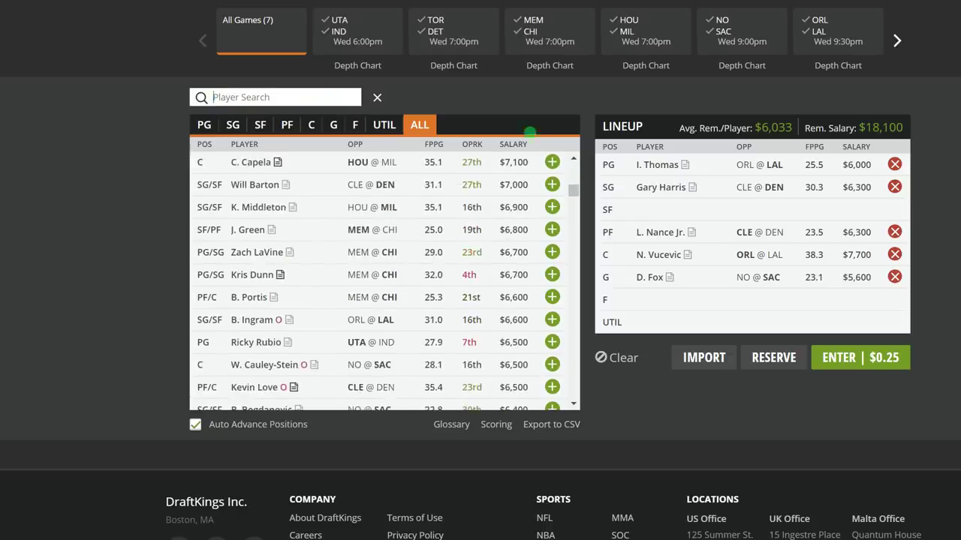
scroll(214, 212, "down", 1)
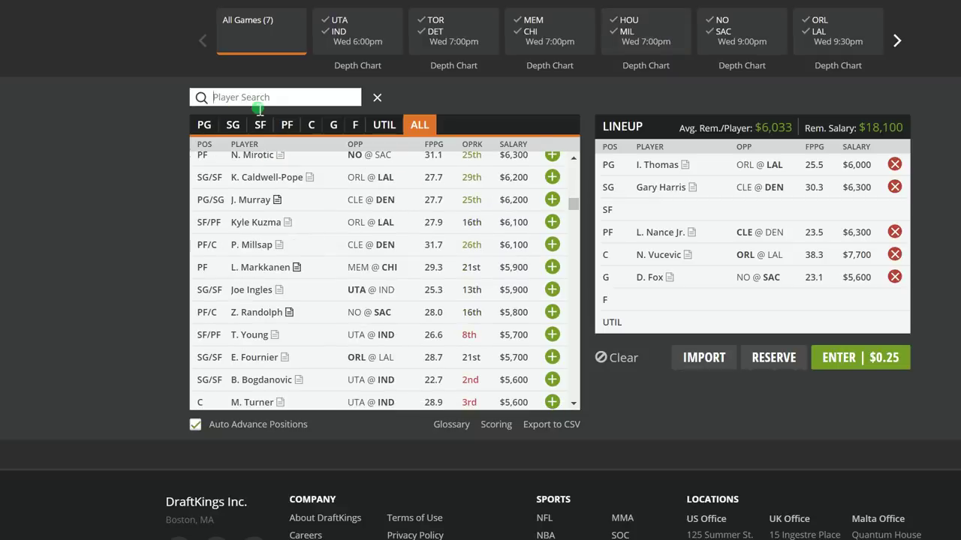
type("holiday")
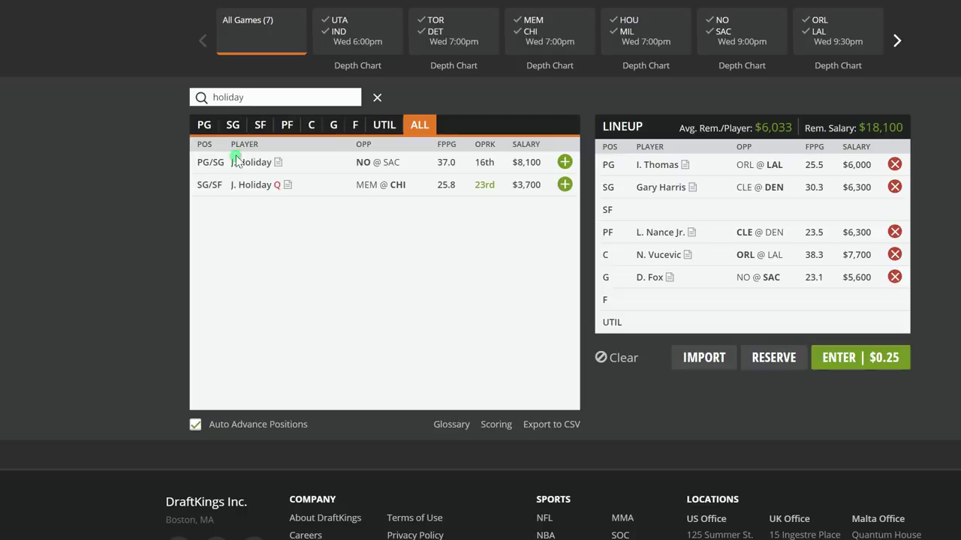
left_click(253, 165)
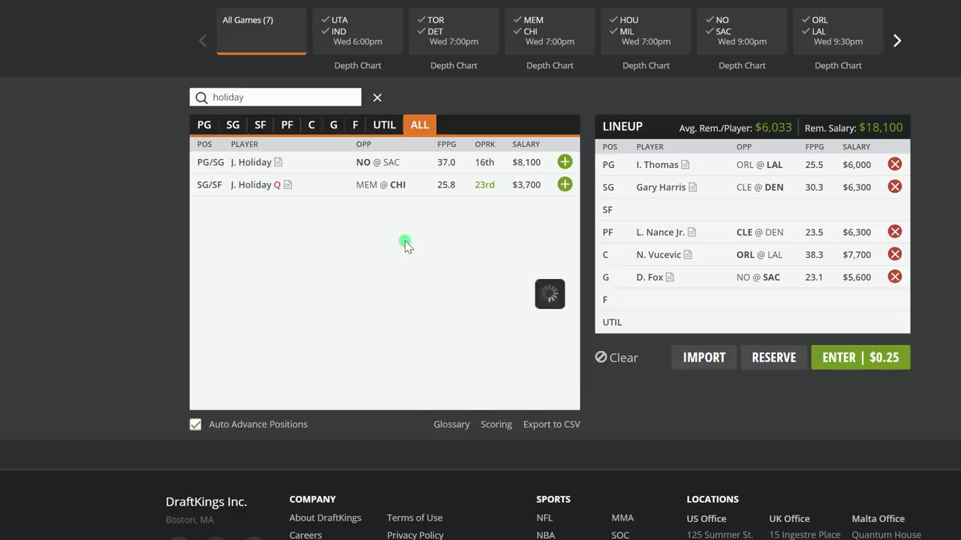
left_click(448, 187)
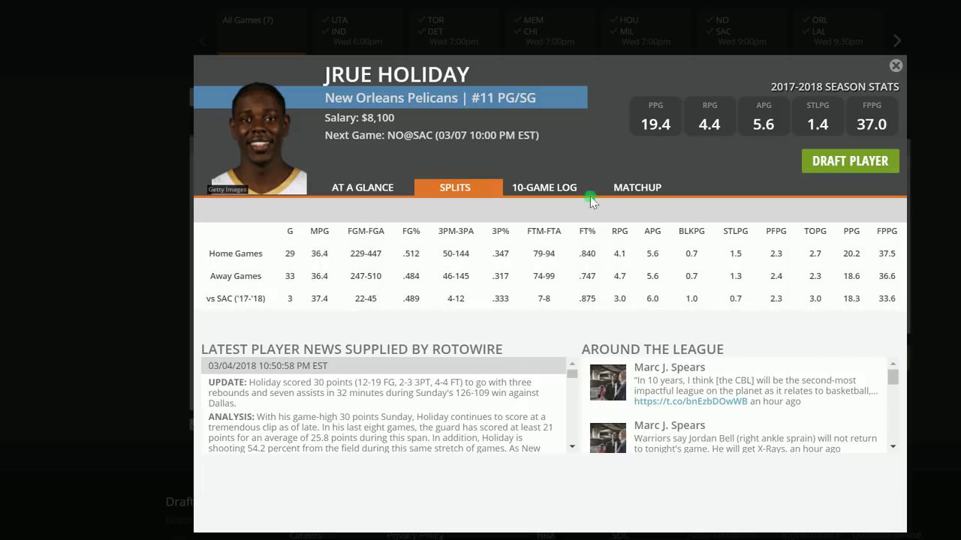
left_click(546, 189)
left_click(890, 78)
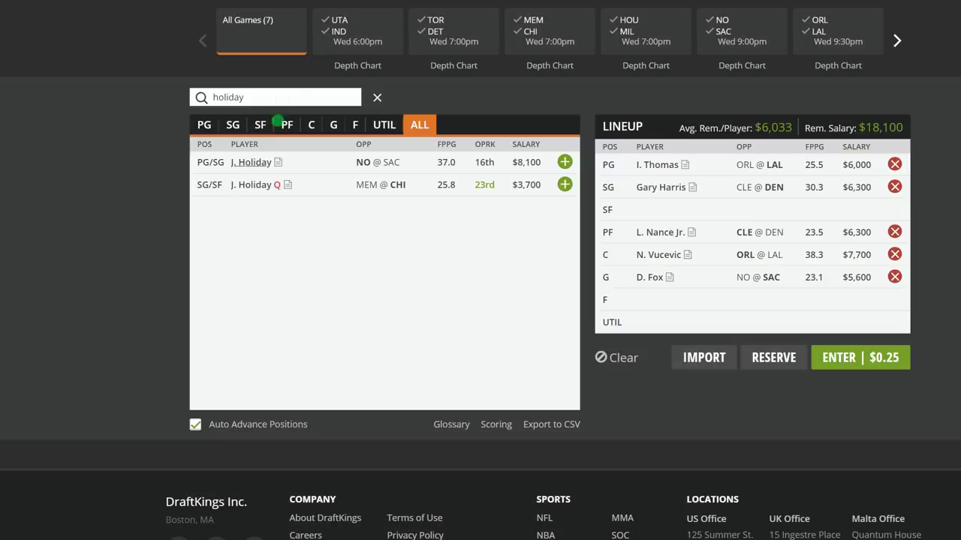
Clear the "holiday" player search and examine the full player list for matchups and salaries from the most expensive players to the $6,100 range
double_click(287, 98)
key("BackSpace")
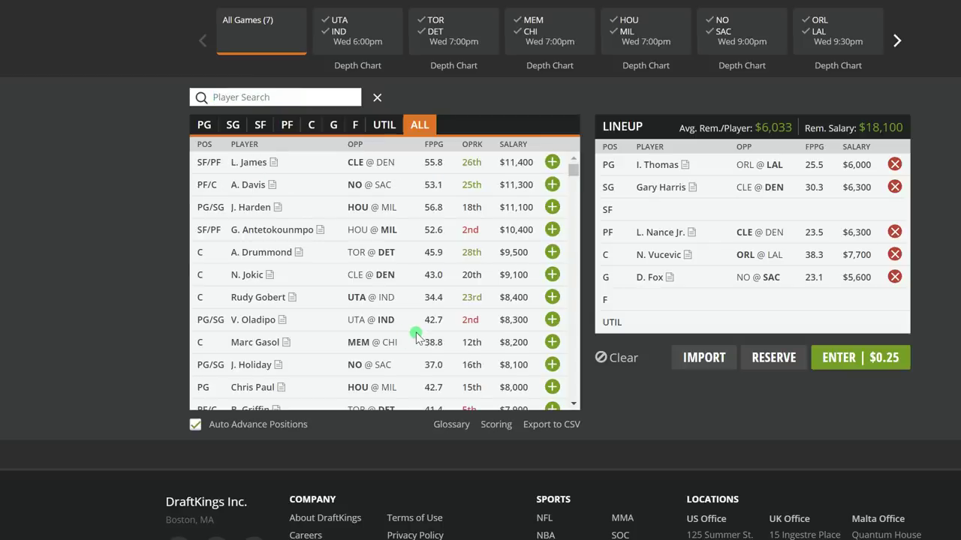
scroll(415, 333, "down", 2)
scroll(416, 332, "down", 1)
scroll(405, 332, "down", 1)
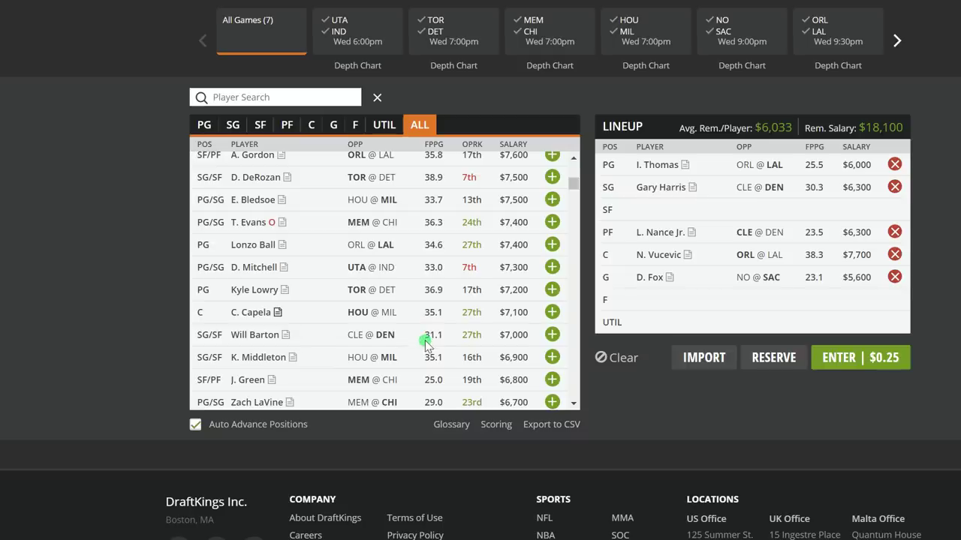
scroll(448, 349, "down", 2)
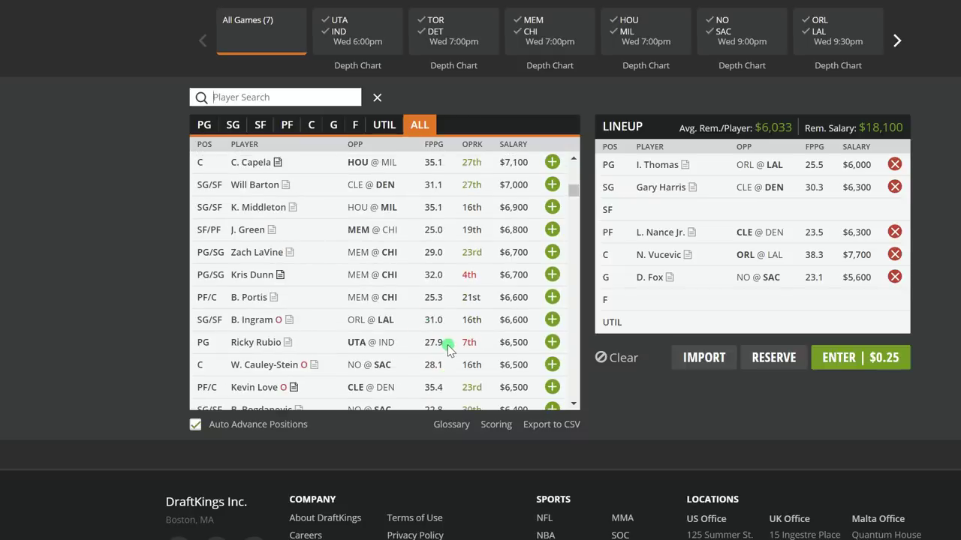
scroll(448, 349, "down", 2)
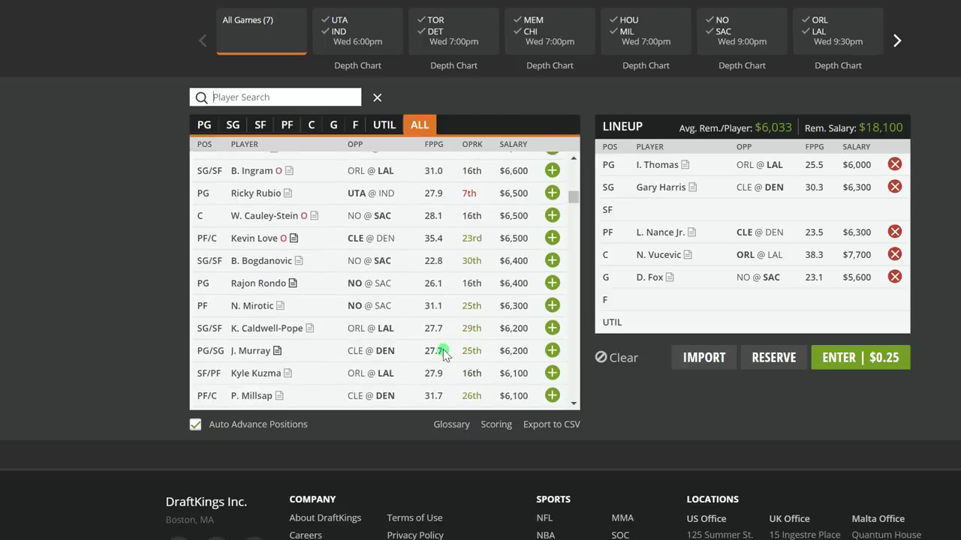
scroll(446, 351, "up", 5)
scroll(442, 359, "up", 2)
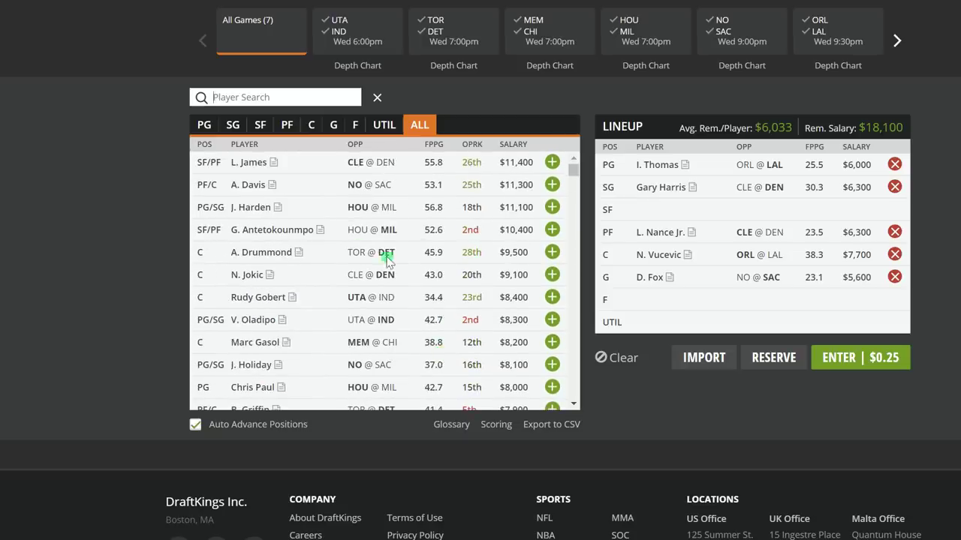
Review Anthony Davis's splits, including those against Sacramento, and his 10-game log, and close his details
left_click(272, 185)
left_click(447, 185)
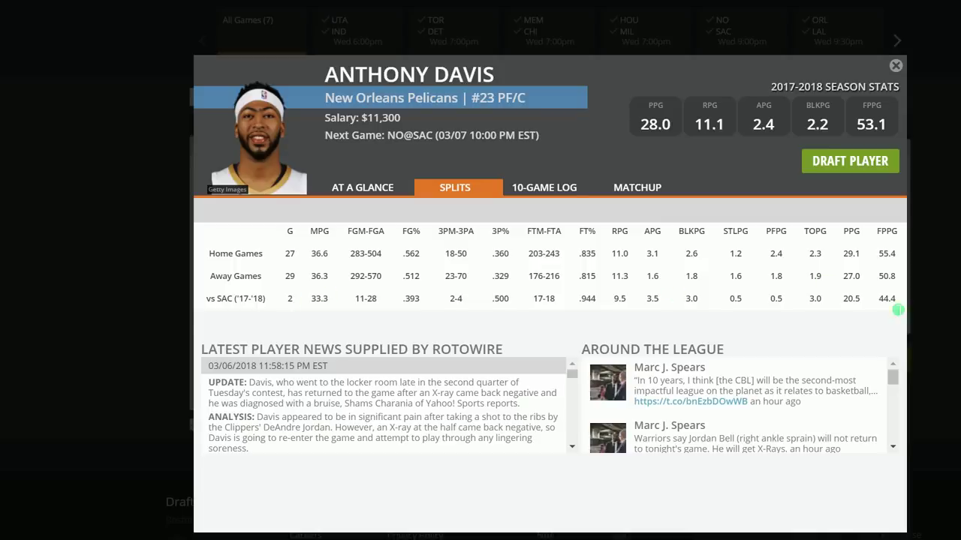
left_click(550, 184)
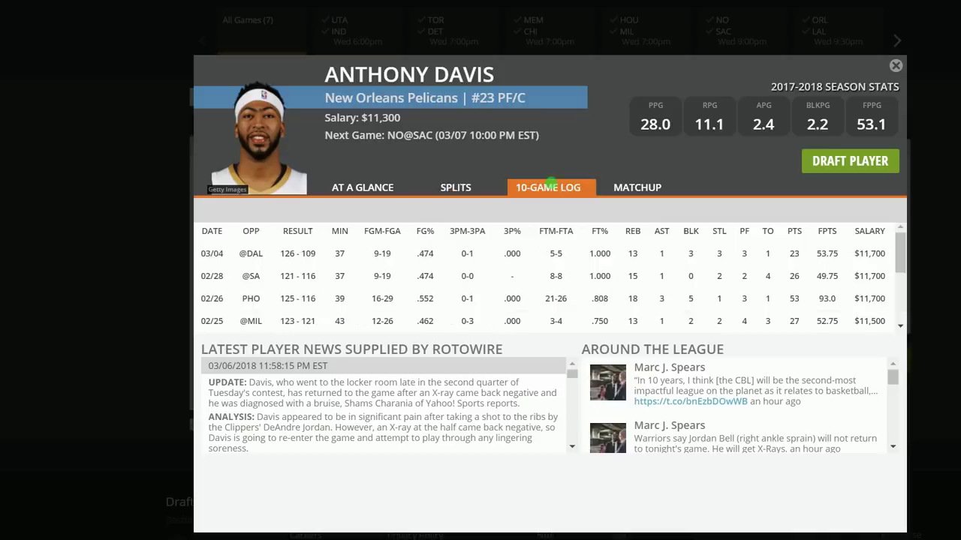
left_click(899, 71)
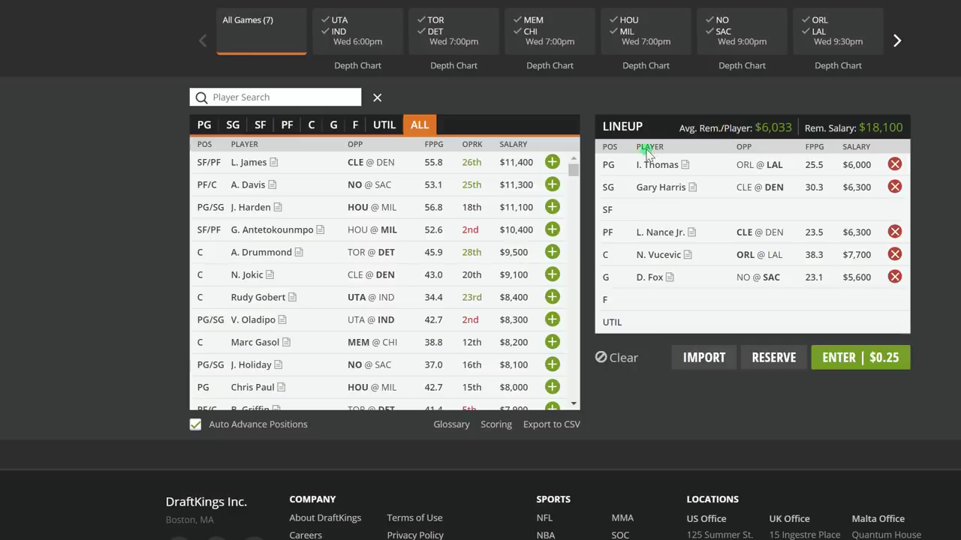
Find Lauri Markkanen among the $5,900 players, compare his splits with his 10-game log, and close his details
scroll(481, 274, "down", 3)
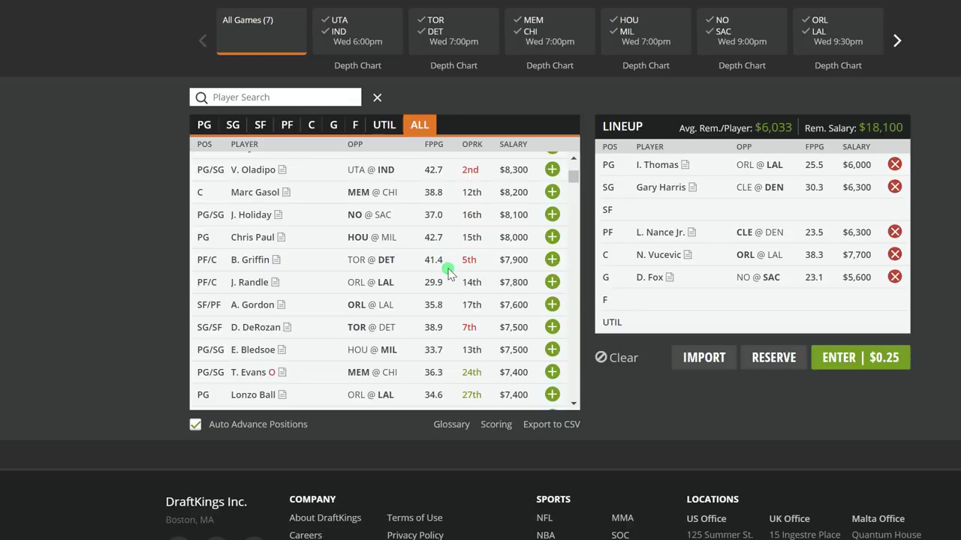
scroll(434, 294, "down", 2)
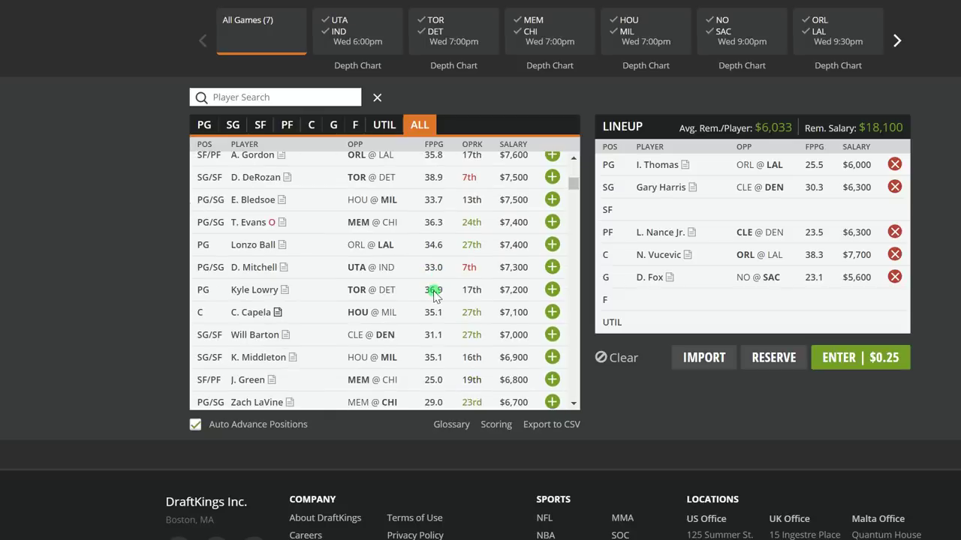
scroll(435, 294, "down", 1)
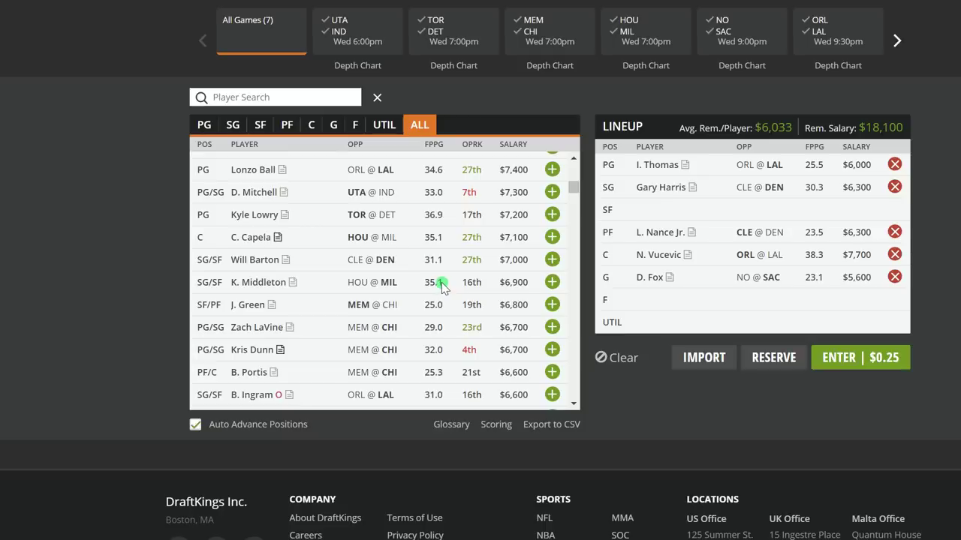
scroll(442, 282, "down", 1)
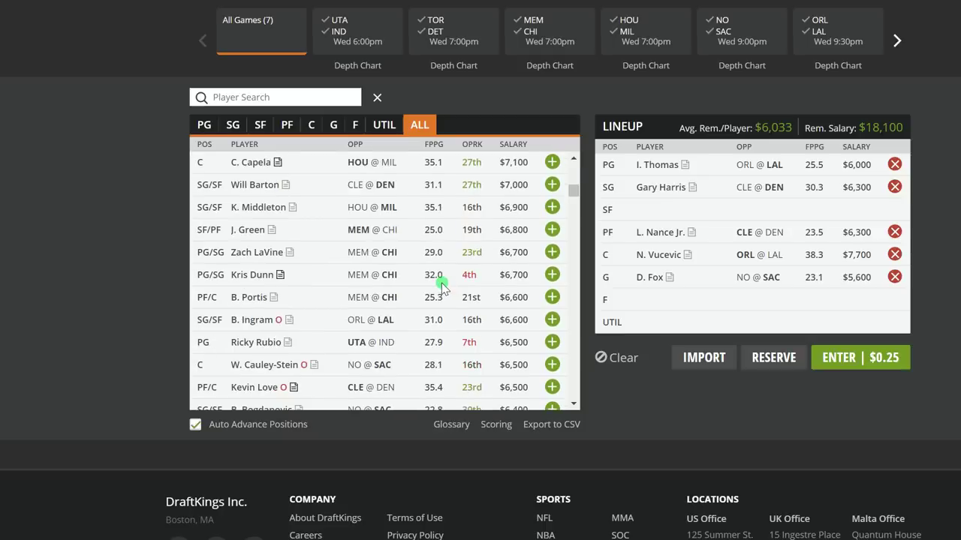
scroll(441, 288, "down", 2)
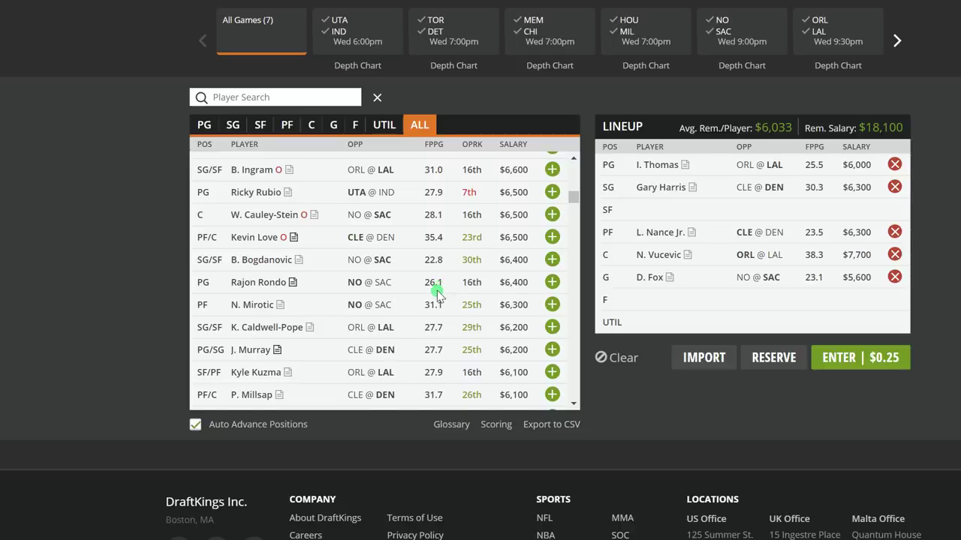
scroll(437, 291, "down", 1)
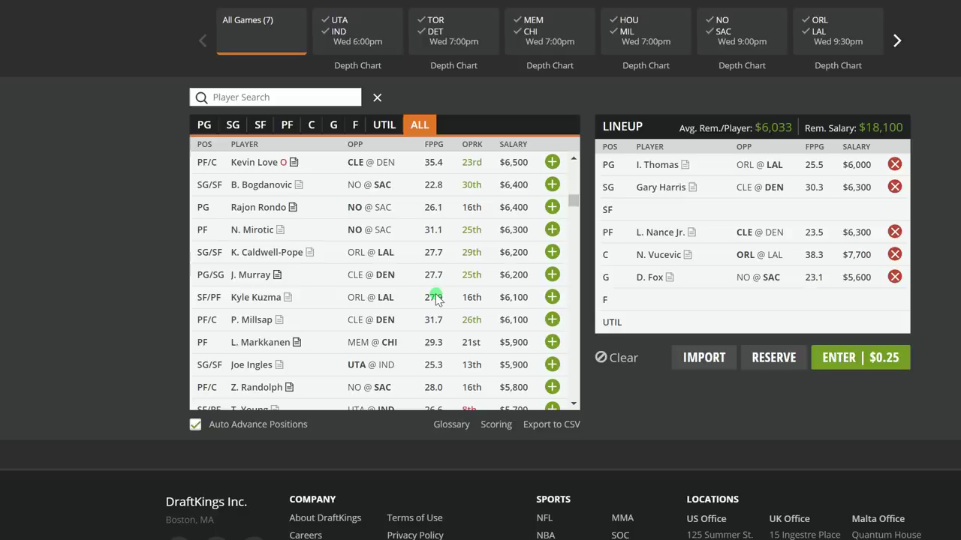
left_click(263, 343)
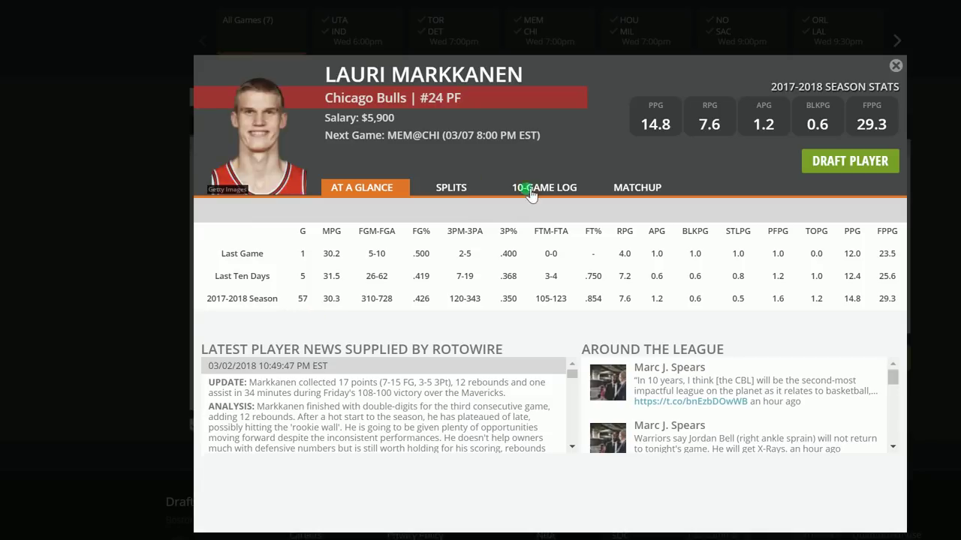
left_click(529, 190)
left_click(460, 197)
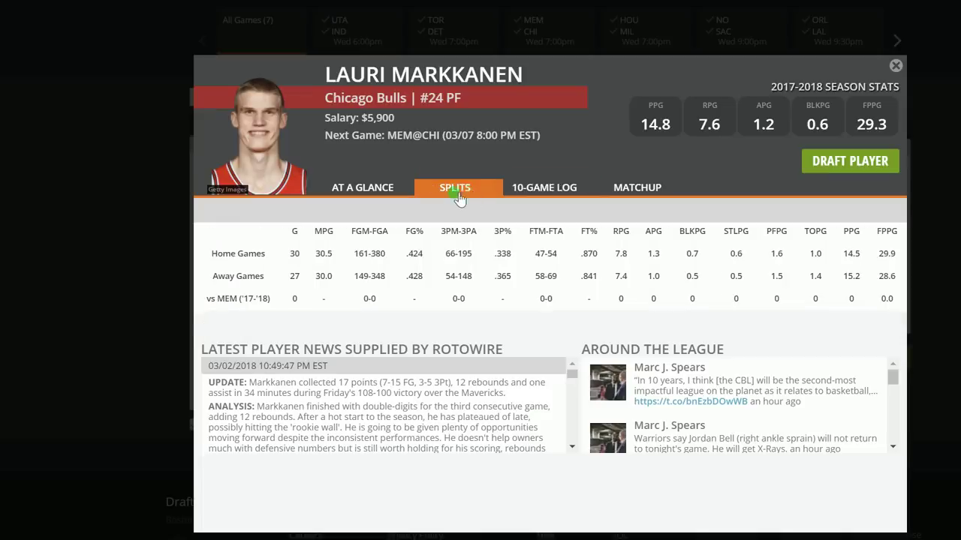
left_click(539, 189)
left_click(364, 193)
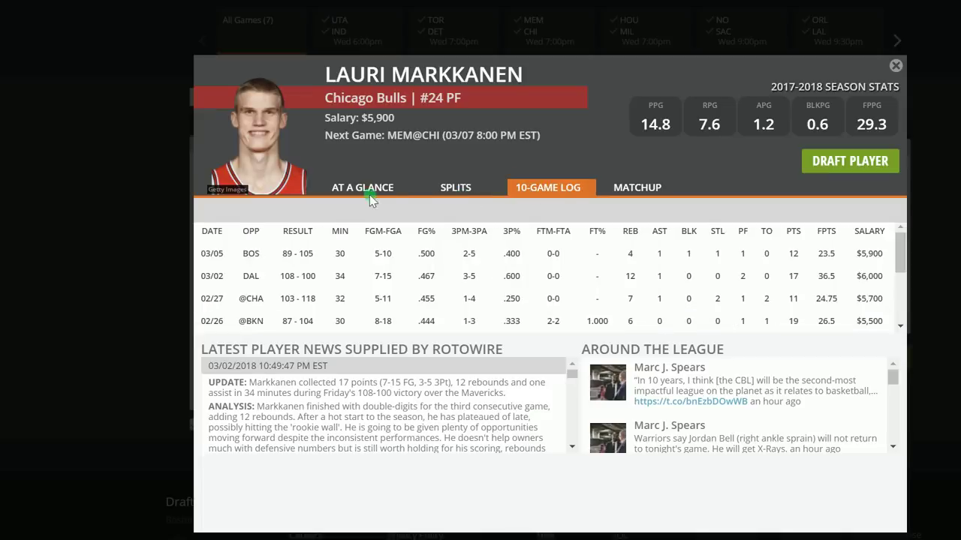
left_click(516, 189)
left_click(897, 66)
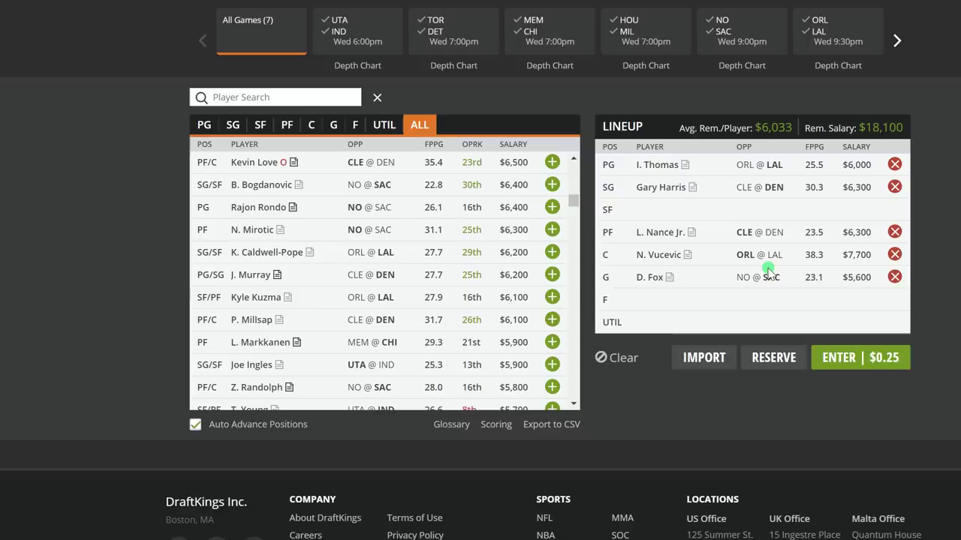